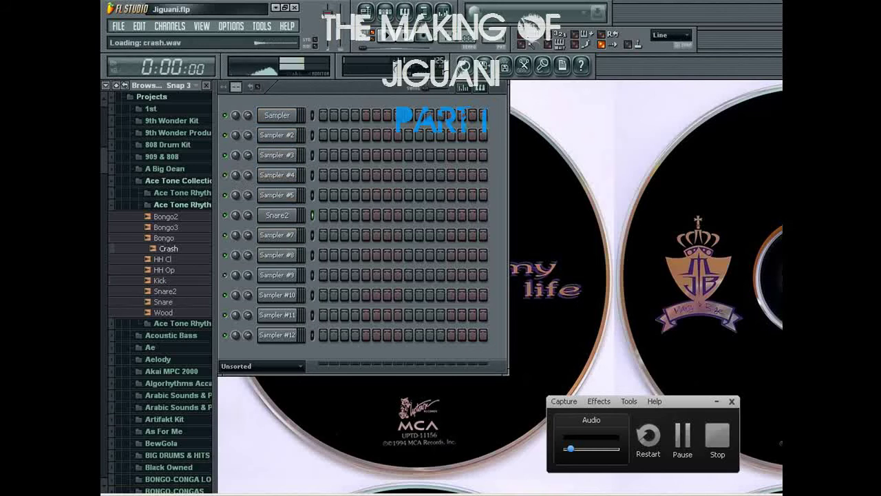
- Audition the Bongo3 and Bongo2 samples and open the Ace Tone Kit 01 sample folder
left_click(165, 228)
left_click(166, 217)
left_click(175, 193)
left_click(172, 205)
left_click(179, 210)
- Audition the Kit 01 drum samples and load ace-bdeq4 into the first Sampler channel
left_click(179, 162)
left_click(179, 120)
left_click(178, 109)
left_click(180, 141)
left_click(179, 215)
left_click(179, 247)
left_click(181, 290)
left_click(180, 333)
left_click(180, 343)
left_click(179, 226)
left_click(180, 194)
left_click_drag(180, 194, 275, 115)
- Place a Pattern 1 clip at bar 1 of the playlist's first track and open the piano roll for ace-bdeq4
key("F5")
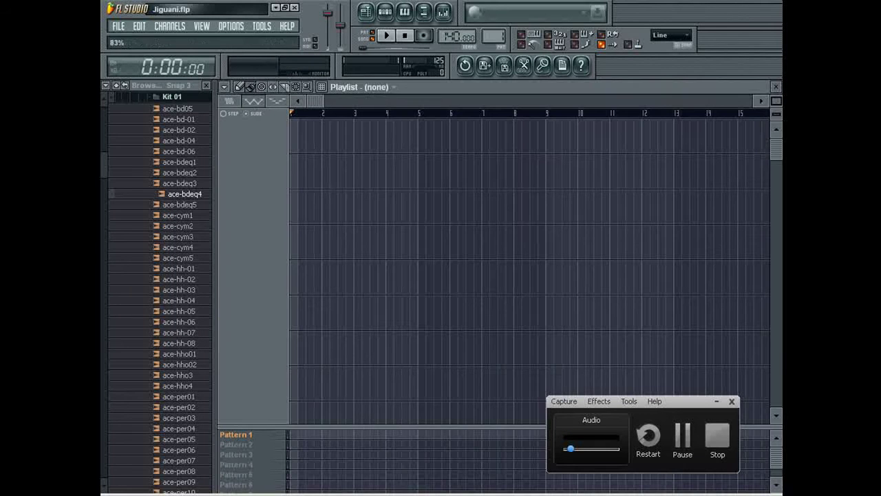
left_click_drag(348, 134, 293, 135)
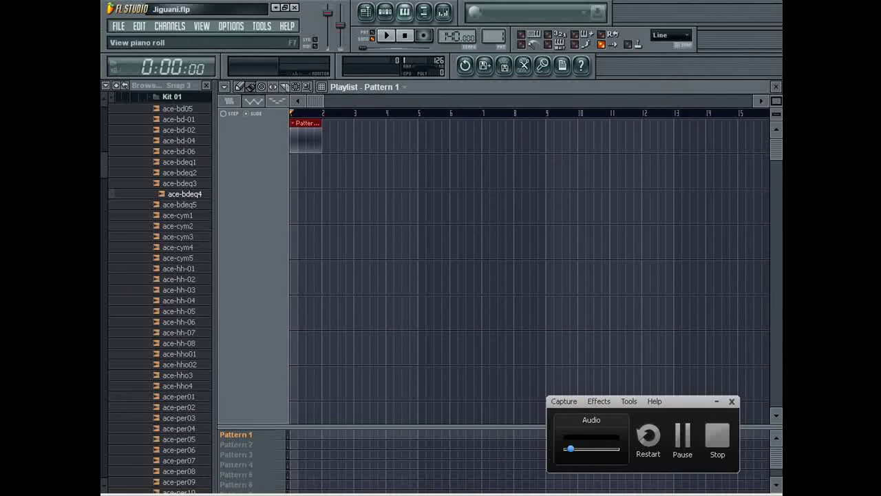
left_click(405, 12)
- Draw three back-to-back C5 kick notes, each six steps long, from the start of bar 1, checking them with playback
left_click(265, 193)
left_click_drag(268, 192, 315, 184)
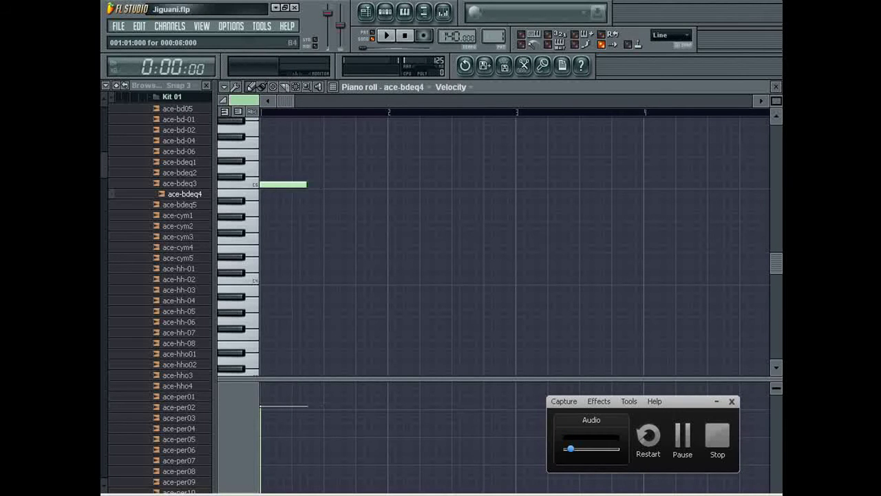
key("space")
key("space")
left_click(310, 185)
key("space")
key("space")
left_click_drag(273, 184, 354, 184)
key("space")
key("space")
left_click(358, 185)
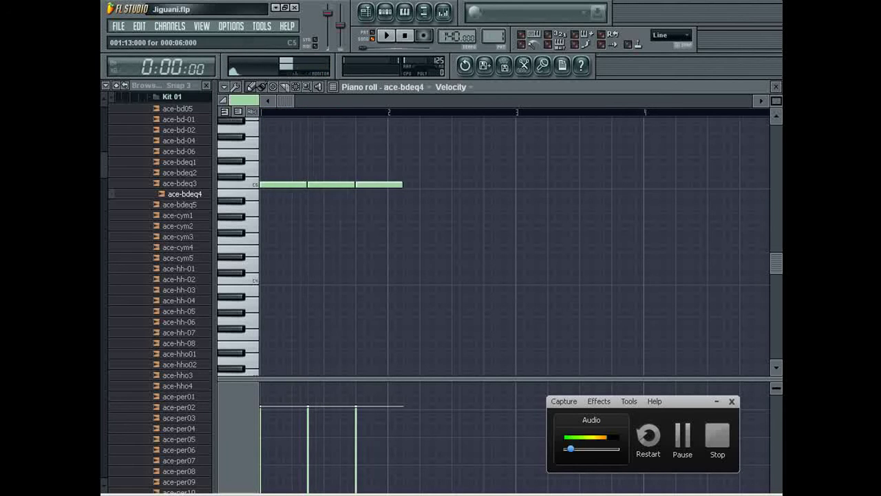
- Duplicate the three kick notes so they fill the four bars of Pattern 1, and show the playlist
key("ctrl+a")
key("ctrl+b")
key("F5")
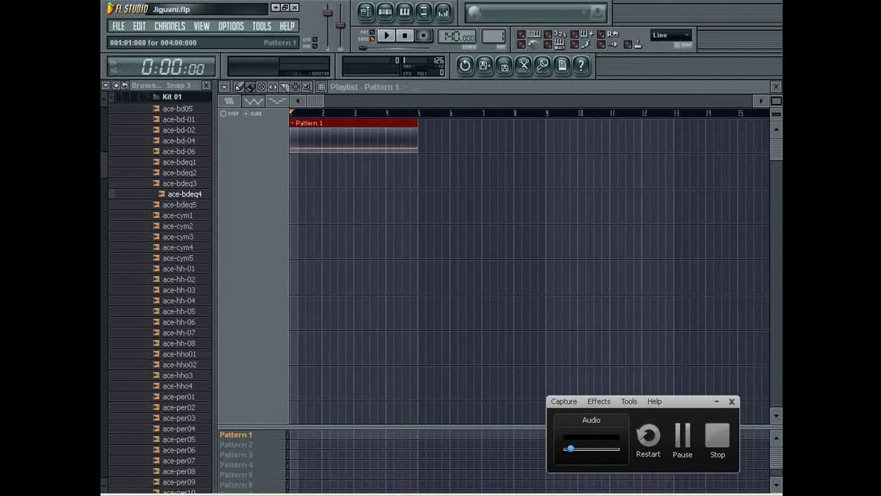
- Load the ace-cym1 sample into the Sampler #5 channel
key("F6")
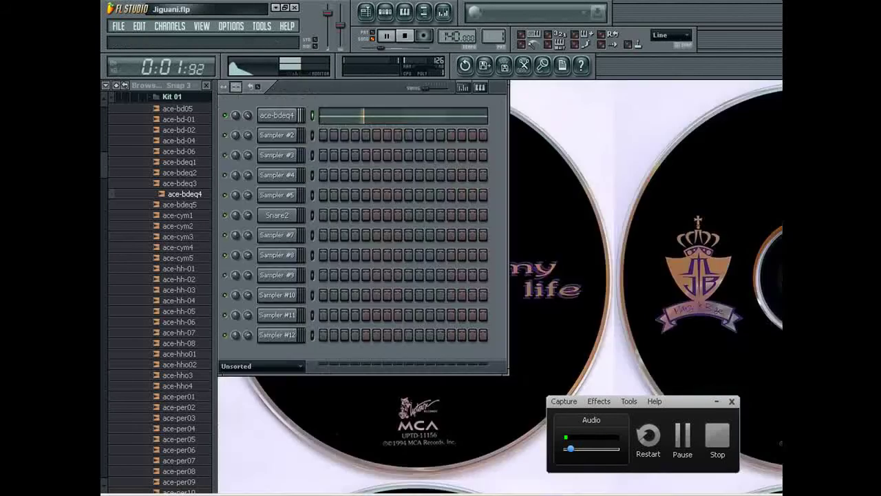
double_click(277, 135)
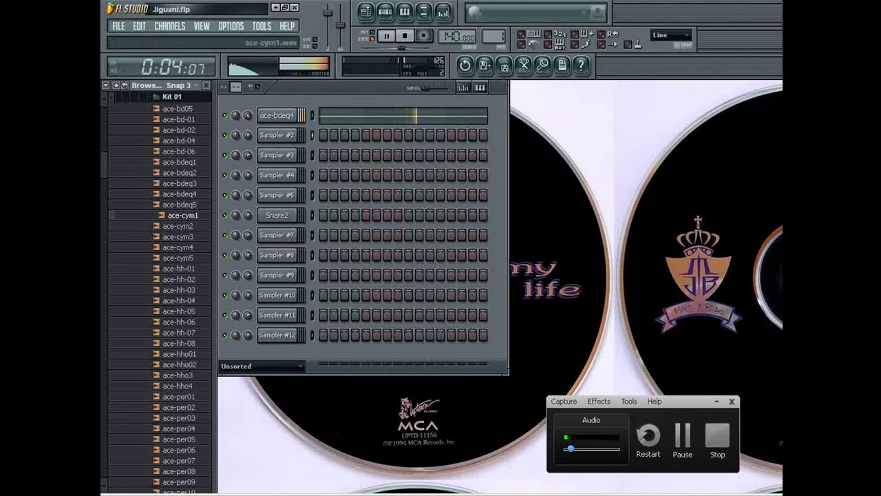
left_click_drag(182, 215, 274, 195)
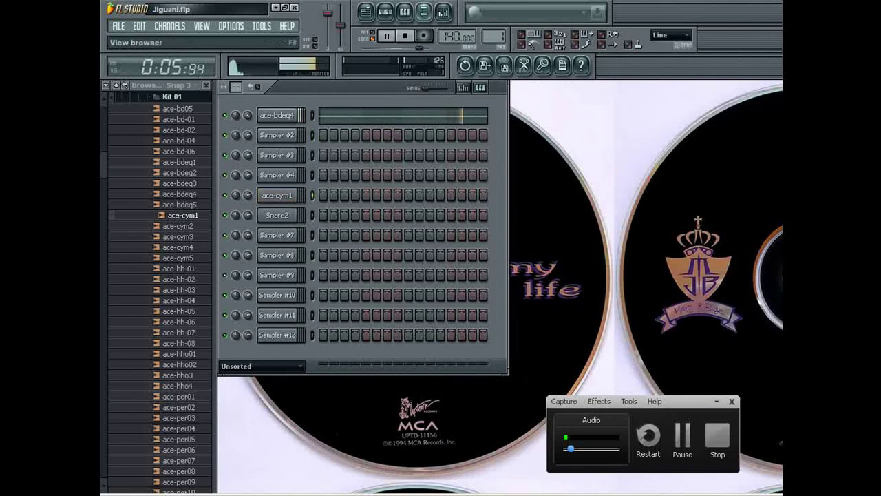
- Draw ace-cym1 C5 notes on step 9 of bars 1 and 2, the first four steps long, and repeat them in bars 3 and 4
left_click(405, 11)
left_click(327, 184)
left_click_drag(354, 185, 330, 185)
left_click(456, 185)
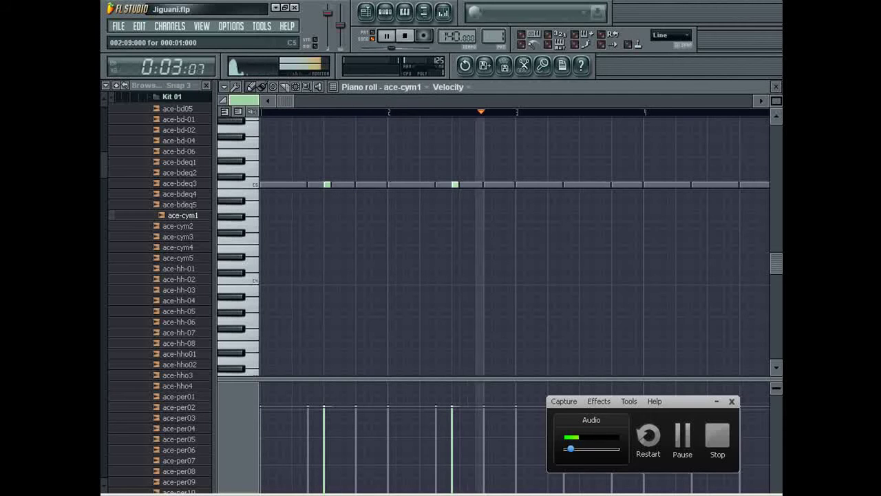
left_click_drag(474, 184, 482, 184)
right_click(327, 185)
left_click(327, 185)
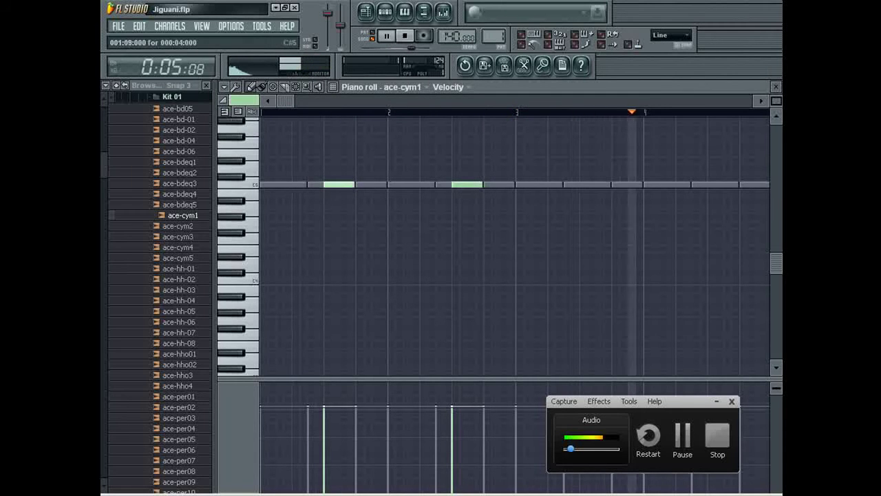
key("ctrl+a")
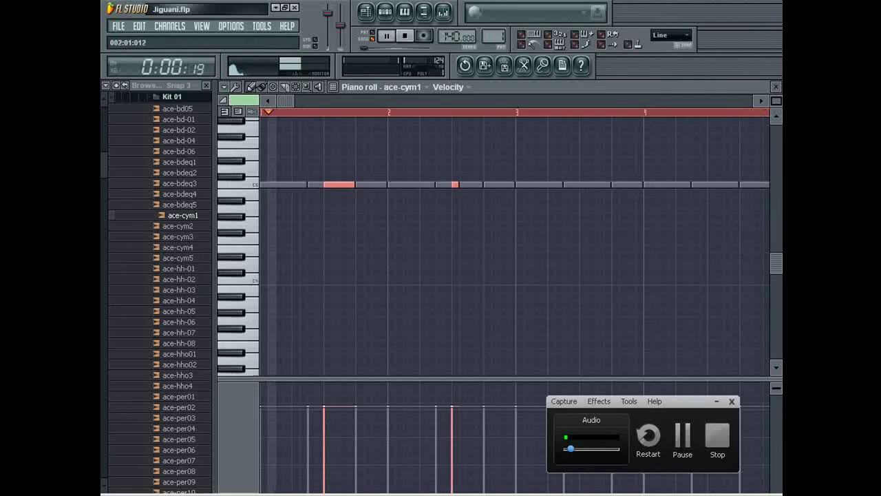
- Audition a few hi-hat samples and paste the ace-cym1 note pattern into the Snare2 channel
left_click(776, 86)
left_click(179, 289)
left_click(179, 280)
left_click(277, 216)
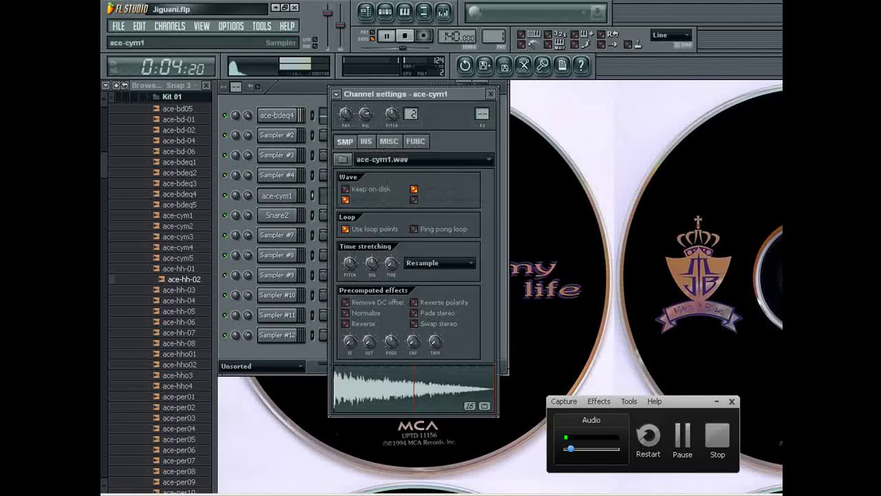
left_click(277, 215)
key("ctrl+v")
left_click(277, 215)
left_click(277, 216)
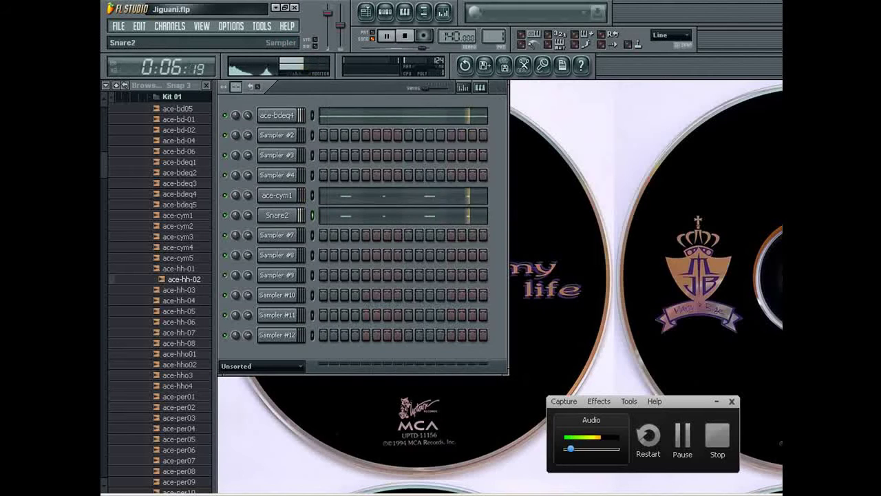
- Shorten Snare2's bar 1 note to one step and add one-step notes on step 3 of bars 1 and 3
key("F7")
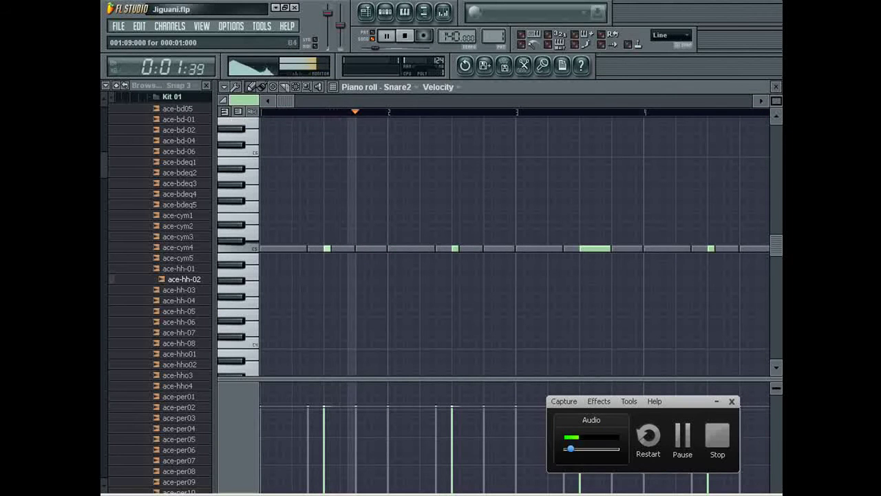
left_click(534, 248)
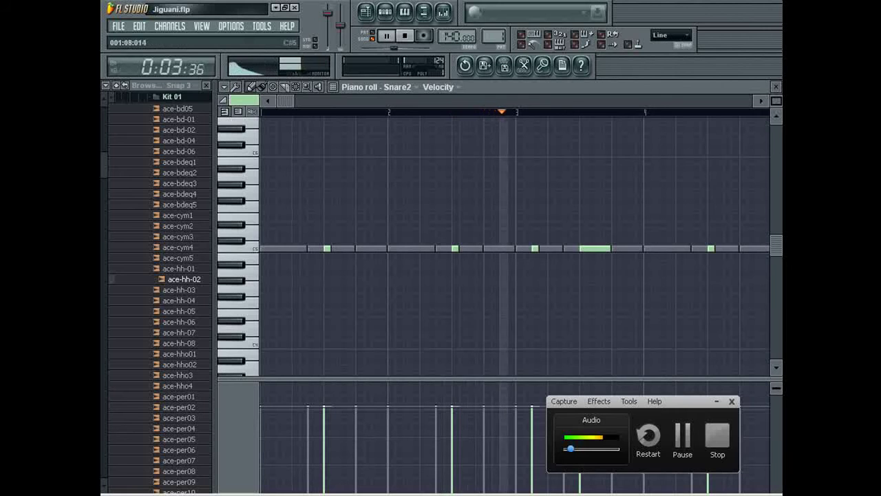
key("F7")
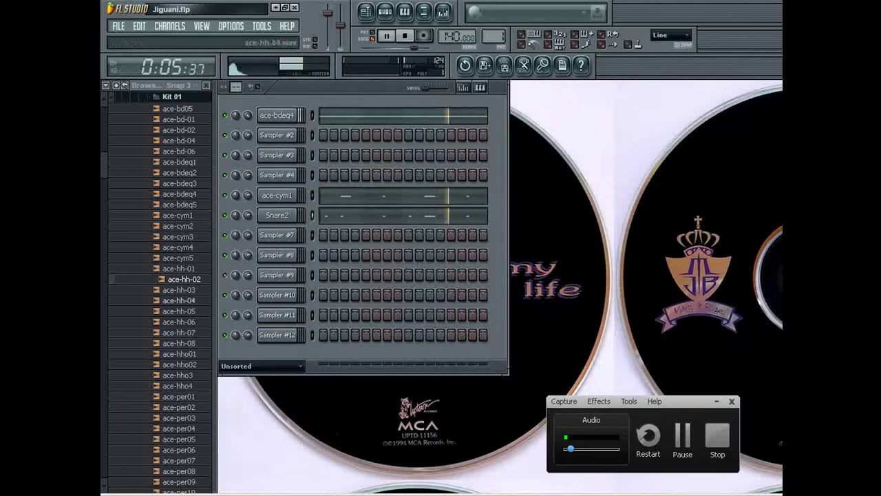
- Audition ace-hh-07 and load it into the Sampler #7 channel
scroll(180, 343, "down", 4)
left_click(183, 204)
left_click_drag(183, 204, 277, 235)
- Draw one-step ace-hh-07 notes at C5 on steps 1, 3, 5 and 7 of bars 1 and 3
left_click(405, 11)
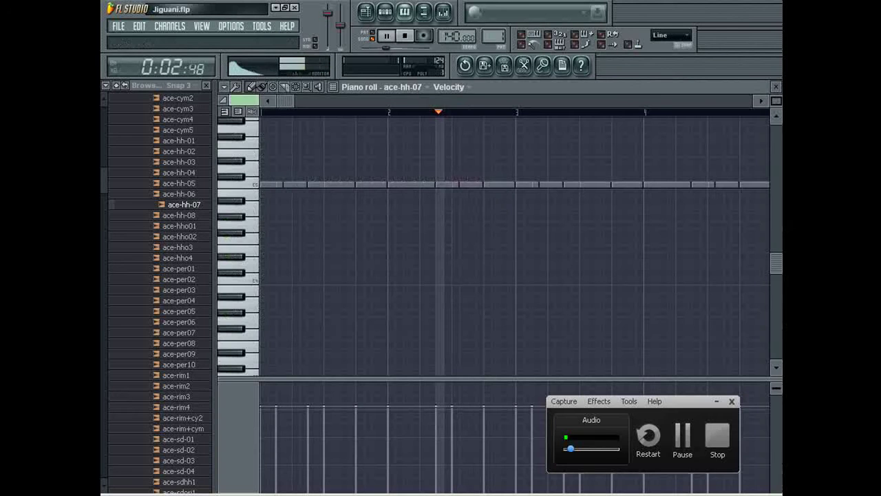
left_click(519, 185)
left_click(535, 185)
left_click(551, 184)
left_click(566, 185)
left_click(263, 185)
left_click(279, 185)
left_click(295, 185)
left_click(311, 185)
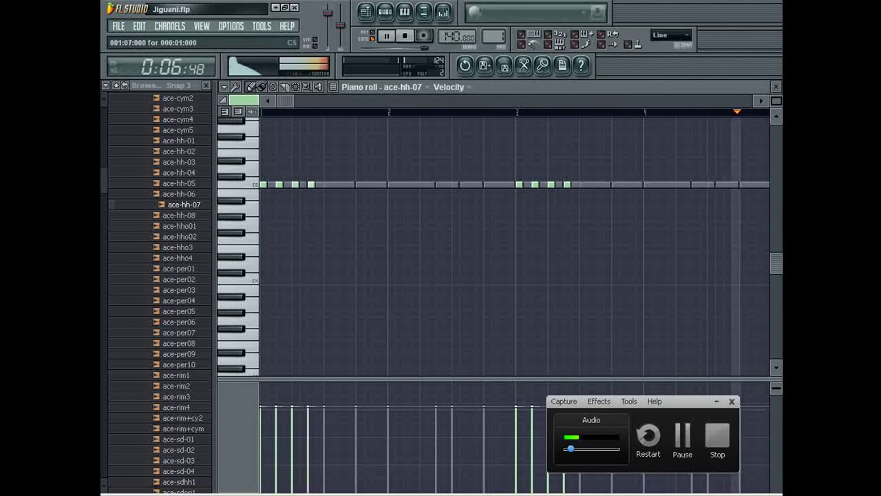
key("F7")
- Audition the remaining Kit 01 percussion and snare samples and load ace-sdori3 into the Sampler #8 channel
left_click(183, 280)
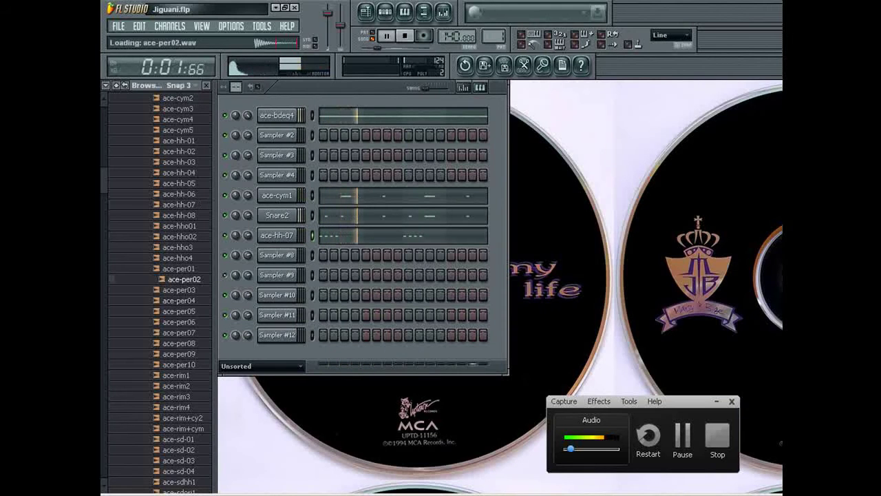
left_click(181, 342)
scroll(180, 337, "down", 5)
left_click(180, 336)
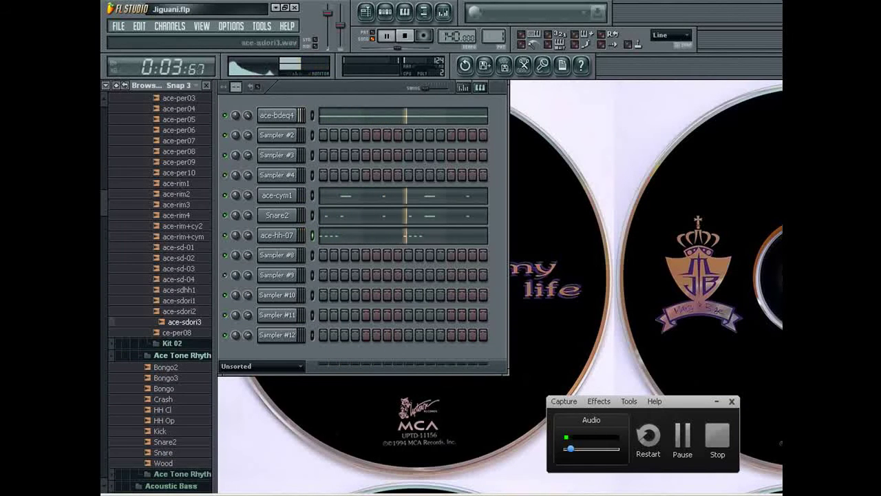
left_click_drag(184, 322, 277, 256)
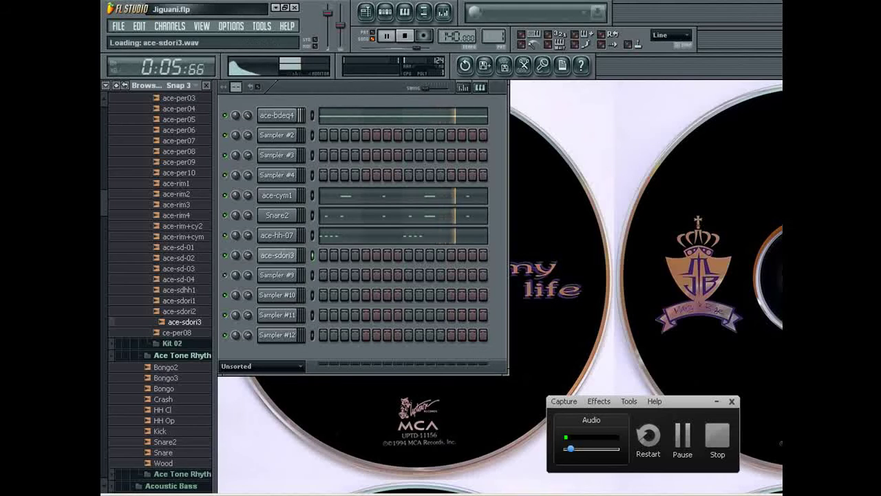
- Draw a single one-step ace-sdori3 note at C5 on step 13 of bar 4
key("F7")
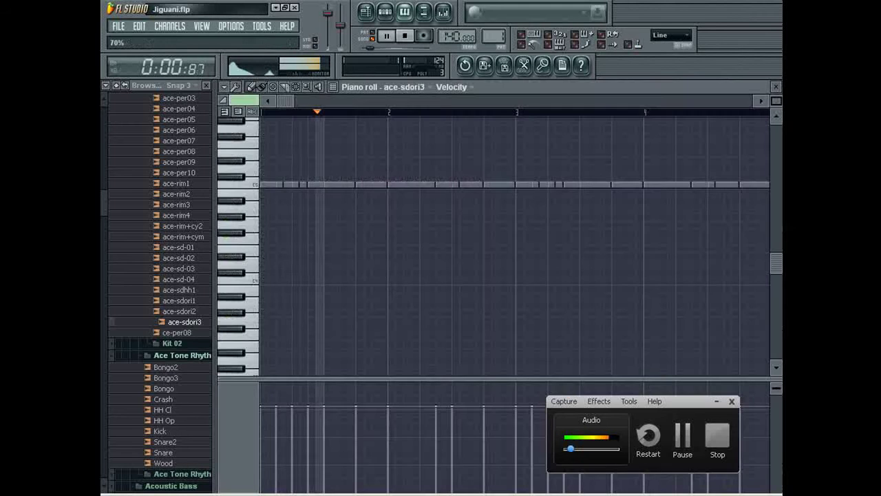
left_click_drag(285, 102, 464, 102)
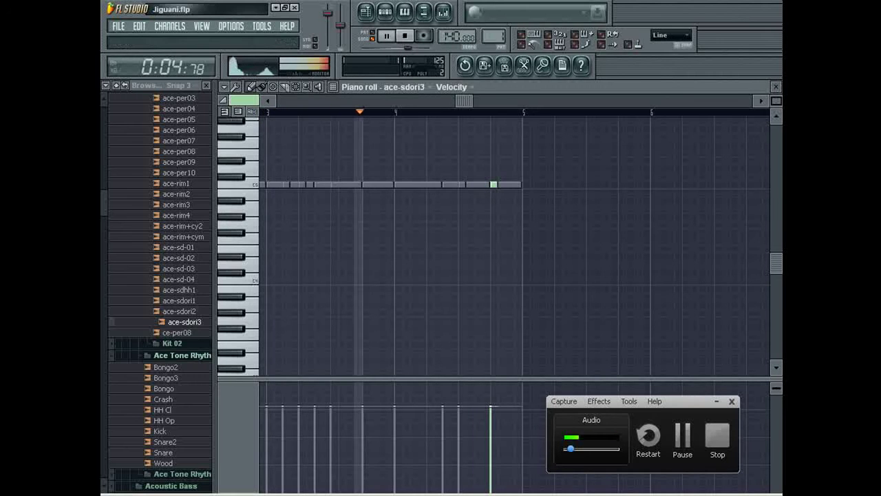
key("F7")
- Audition the bongo and hi-hat samples and load HH Op into the Sampler #9 channel
left_click(166, 367)
left_click(277, 255)
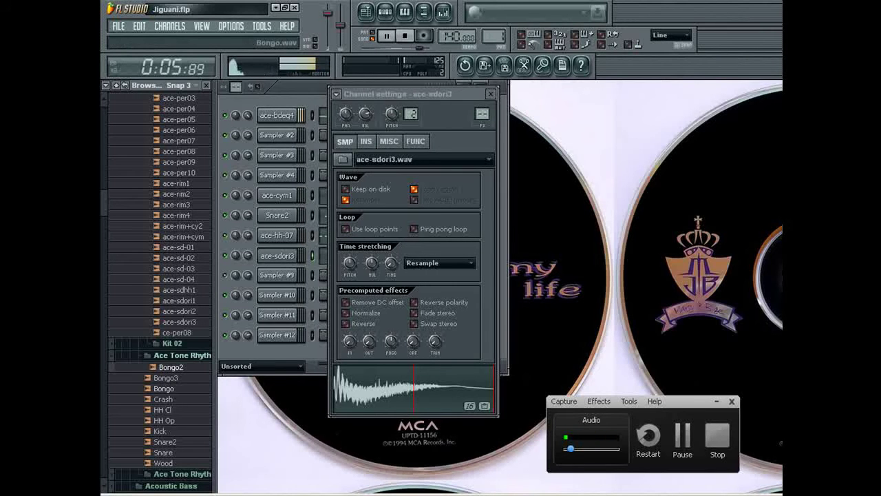
left_click(163, 420)
scroll(164, 419, "down", 5)
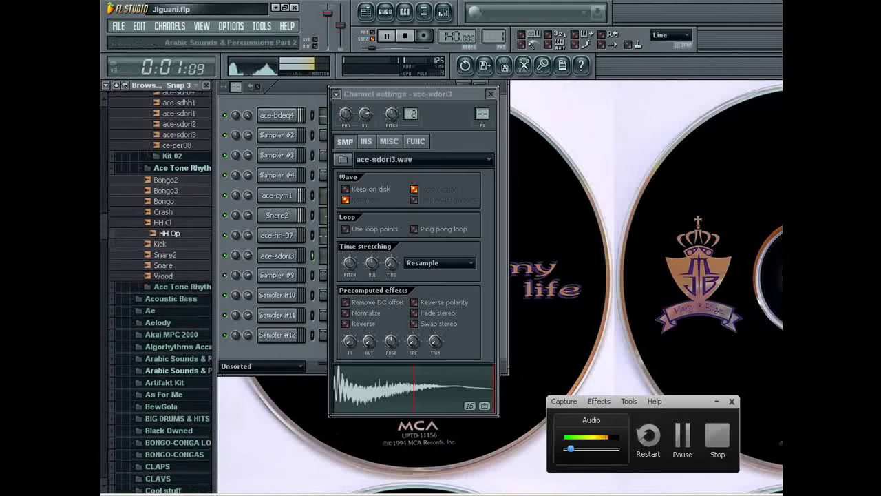
double_click(277, 275)
left_click_drag(169, 229, 276, 275)
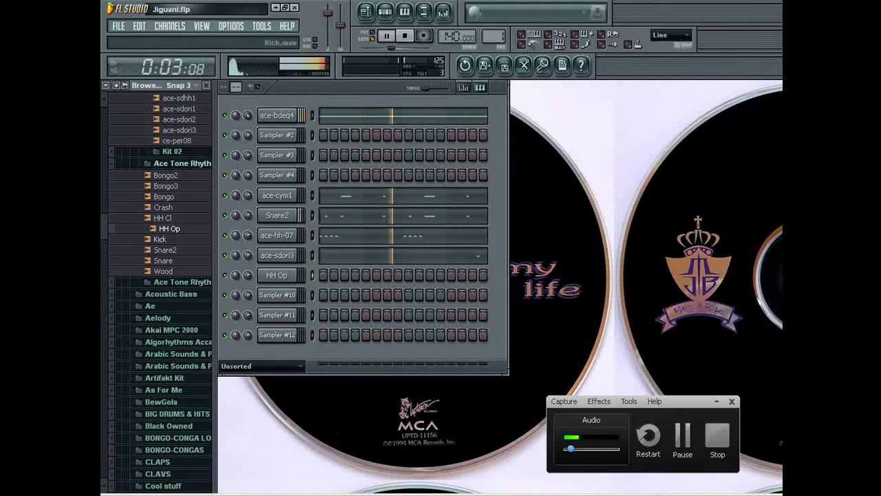
left_click(168, 229)
left_click(276, 275)
left_click(277, 275)
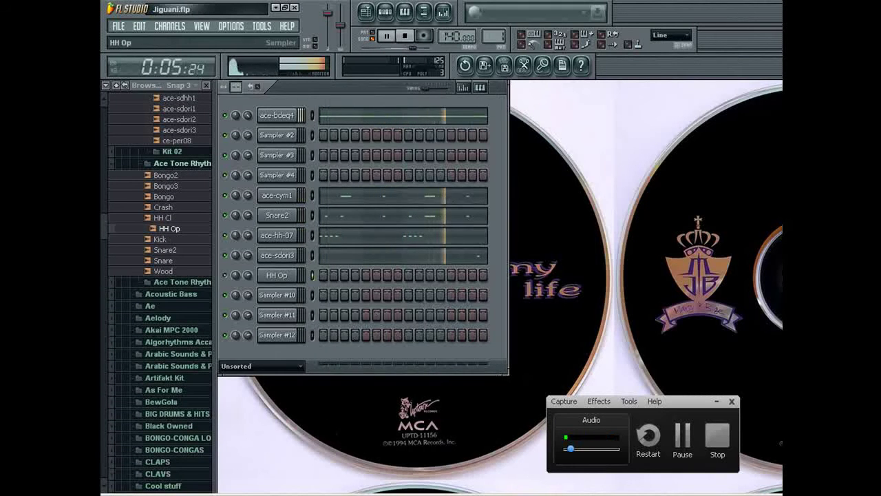
- Switch to Pattern 2 and add one short HH Op note at about step 5 of bar 1
key("Right")
left_click(405, 12)
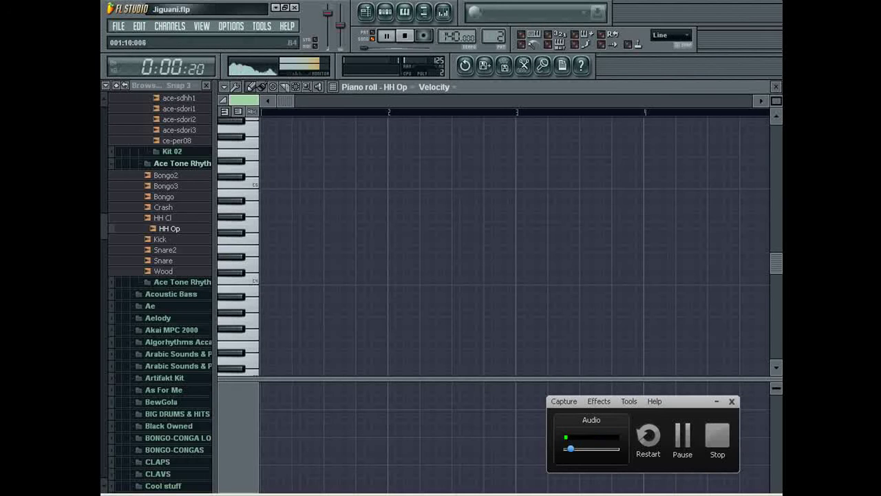
- Place a second Pattern 1 clip at bar 5 of the playlist and remove the stray clip from track 2
left_click(366, 12)
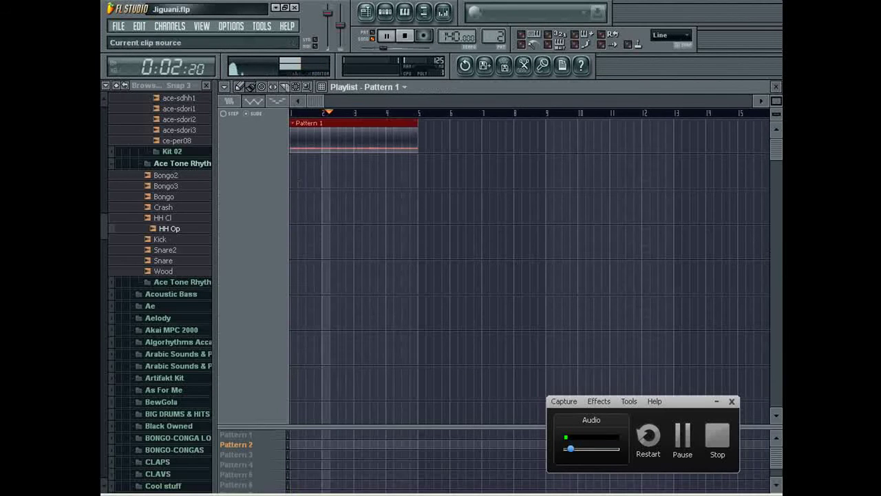
left_click_drag(582, 135, 421, 134)
left_click(447, 167)
right_click(447, 166)
- Place Pattern 2 clips on track 2 of the playlist at bars 6 and 8
double_click(236, 445)
left_click(454, 169)
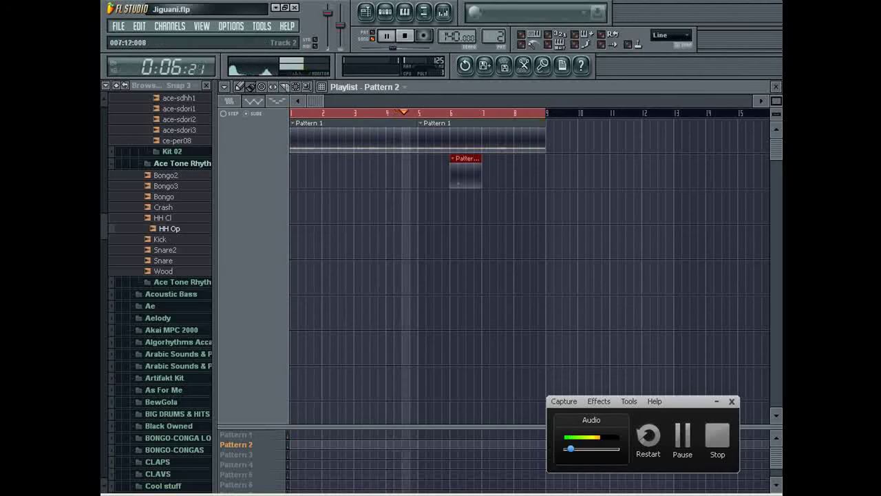
left_click(519, 169)
- Clear the playlist's time selection and save the project
key("space")
left_click(296, 86)
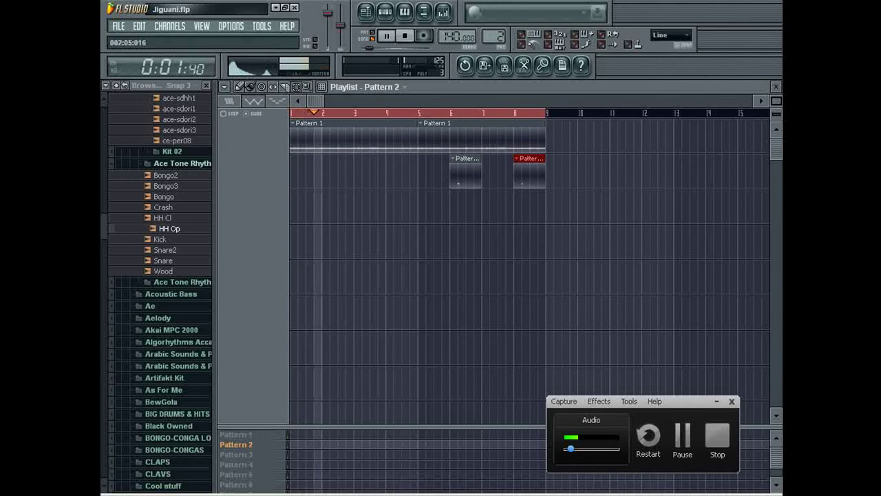
left_click(323, 207)
left_click(119, 26)
left_click(127, 81)
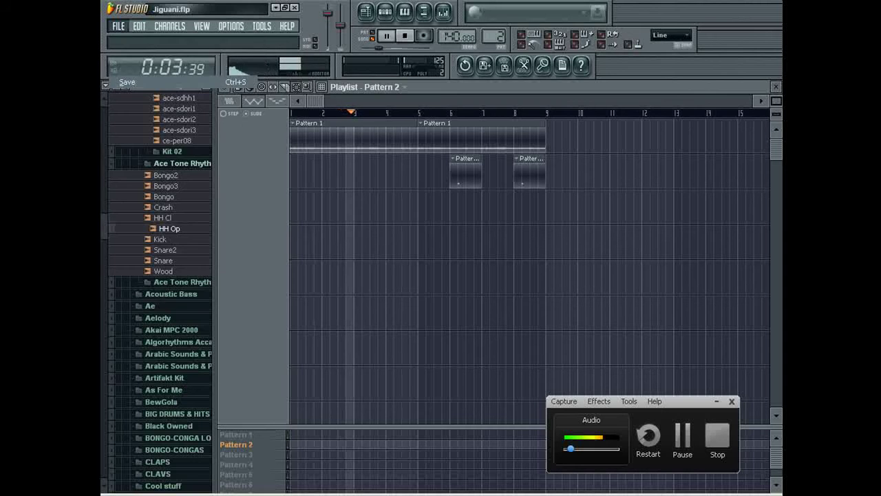
- Expand the Explosions sample folder inside the Music Radar folder of the Aelody library
left_click(181, 164)
left_click_drag(104, 228, 105, 236)
left_click(157, 151)
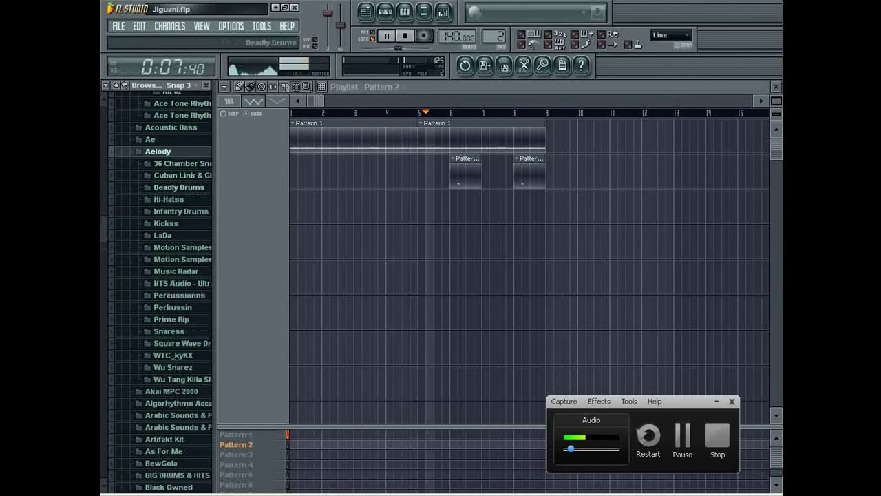
left_click(163, 235)
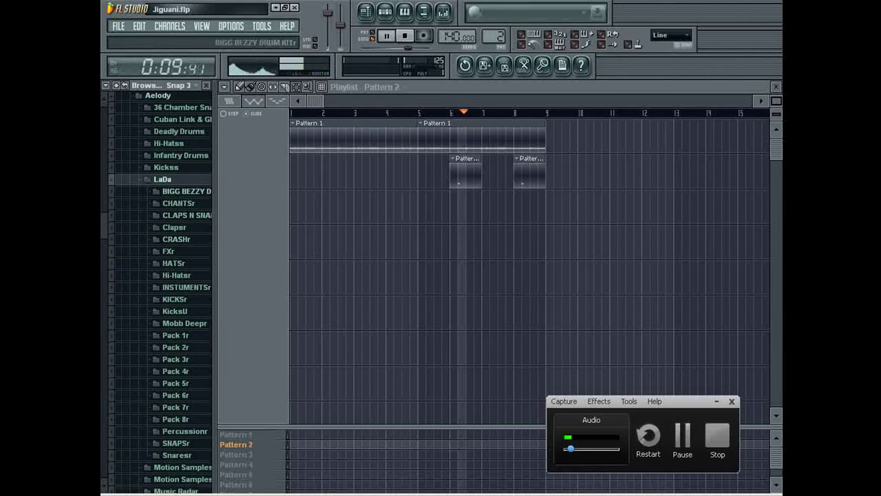
left_click(163, 179)
left_click(176, 215)
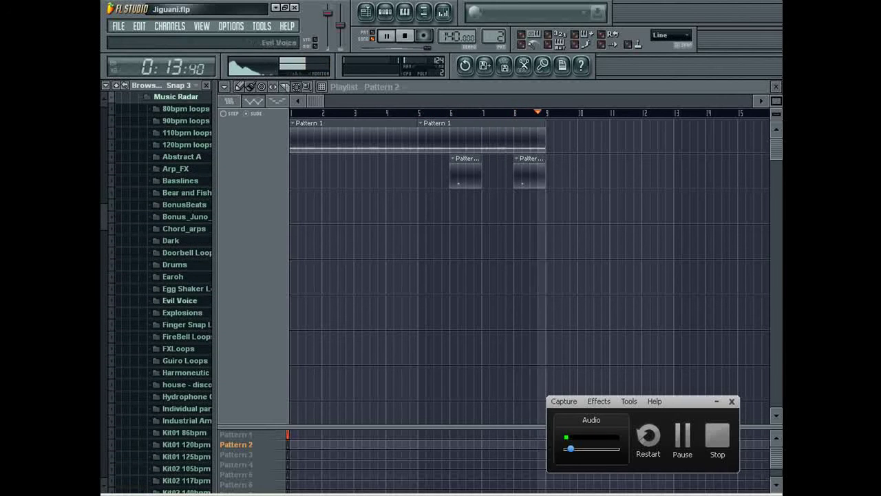
left_click(182, 312)
- Audition a few explosion samples and load Explosion 4 Reverb into the Sampler #10 channel
left_click(186, 264)
left_click(186, 221)
left_click(186, 254)
left_click(776, 87)
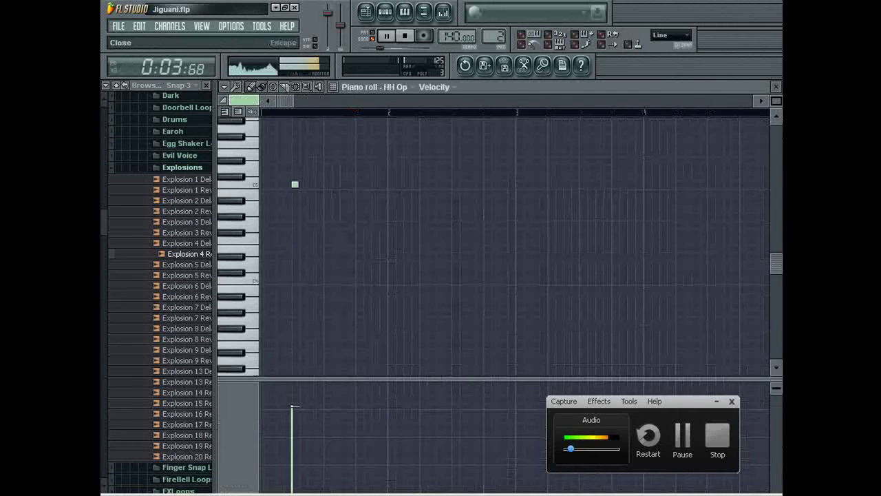
left_click(776, 87)
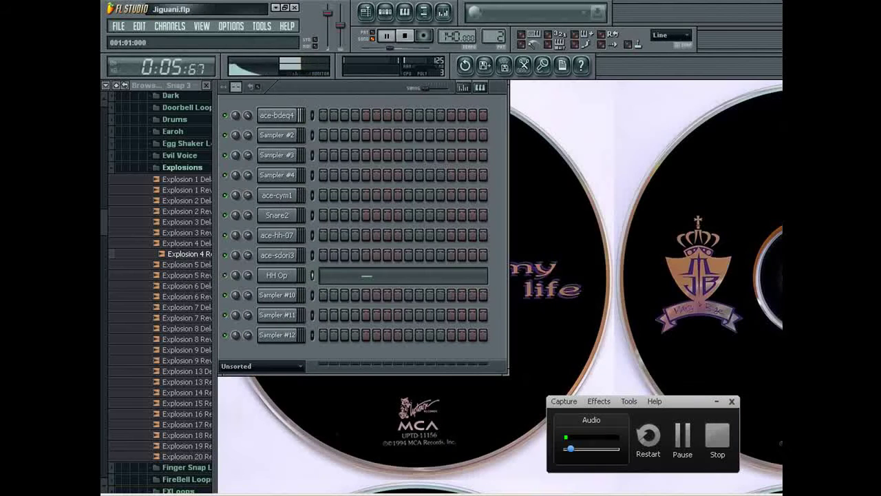
left_click(278, 296)
left_click(277, 295)
left_click_drag(186, 264, 277, 296)
- Switch to Pattern 3 and add one short Explosion 4 Reverb note at about step 9 of bar 1
left_click_drag(494, 37, 494, 32)
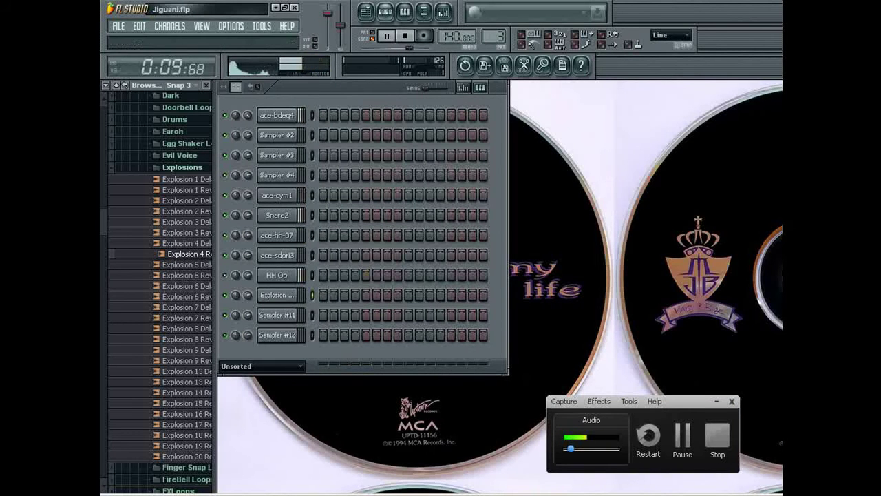
left_click(405, 12)
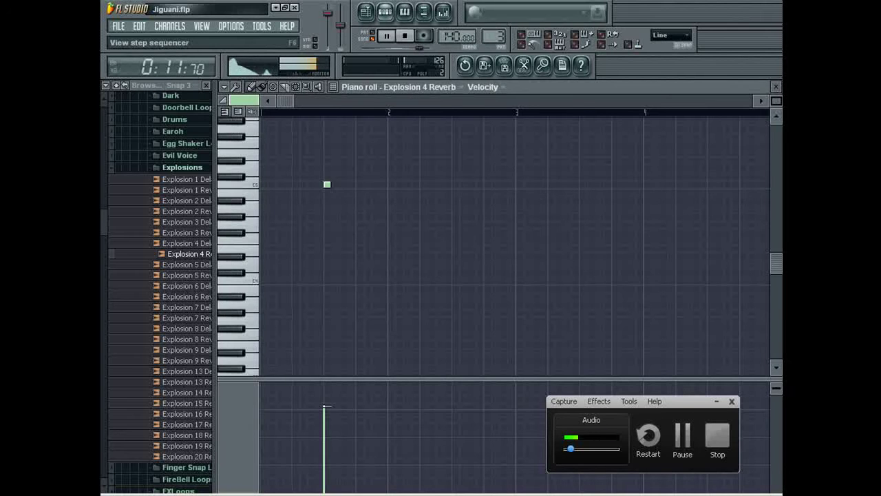
- Place a Pattern 3 clip on track 2 of the playlist at bar 2
left_click(367, 12)
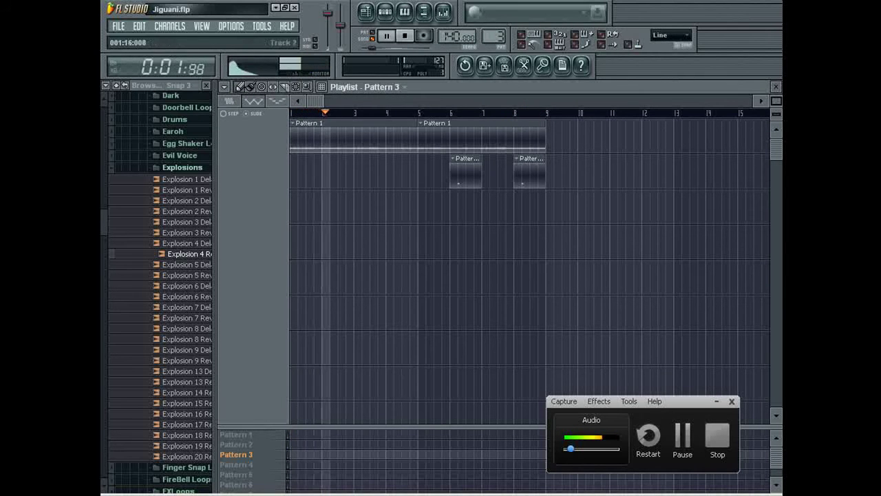
left_click(332, 172)
left_click(776, 86)
- Audition more explosion samples and the snap loops in the Finger Snap folder
left_click(186, 339)
scroll(186, 329, "down", 3)
left_click(187, 275)
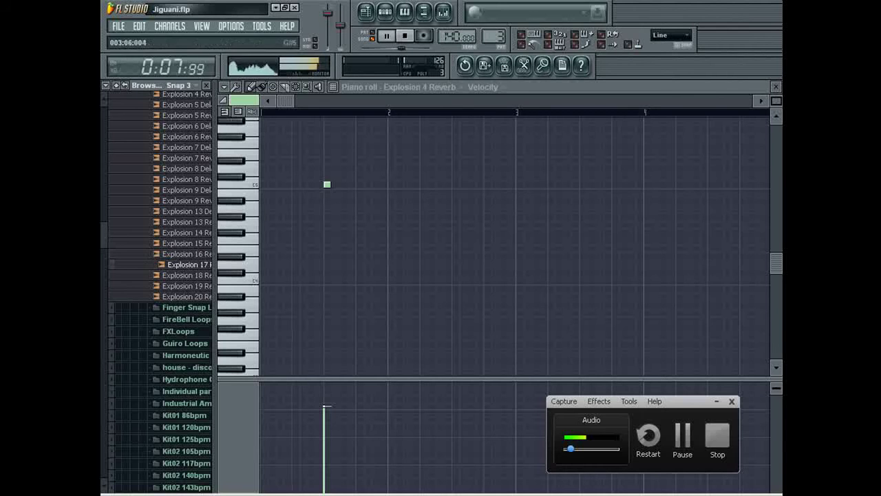
left_click(776, 87)
left_click(277, 296)
left_click(277, 296)
left_click(187, 265)
left_click(187, 307)
left_click(186, 341)
scroll(186, 341, "down", 3)
left_click(185, 277)
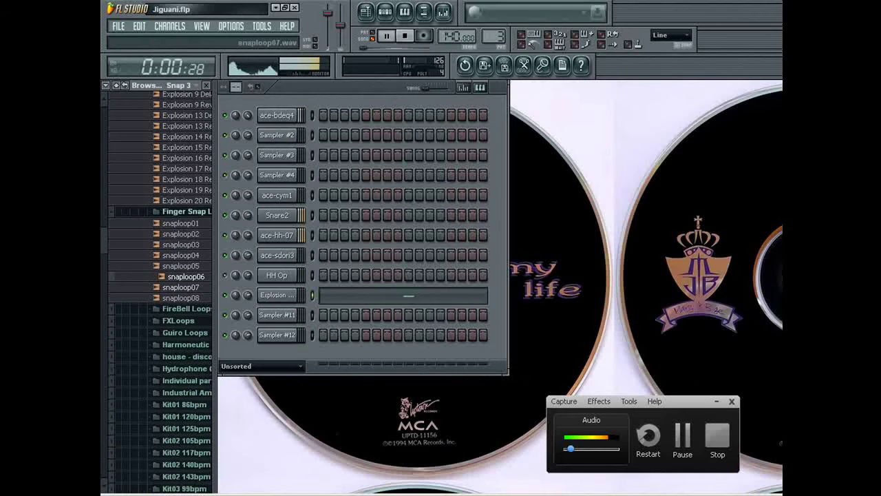
- Audition samples in the Harmoneutic folder and load Harmoneutic-03 into the Sampler #11 channel
left_click(184, 211)
left_click(185, 259)
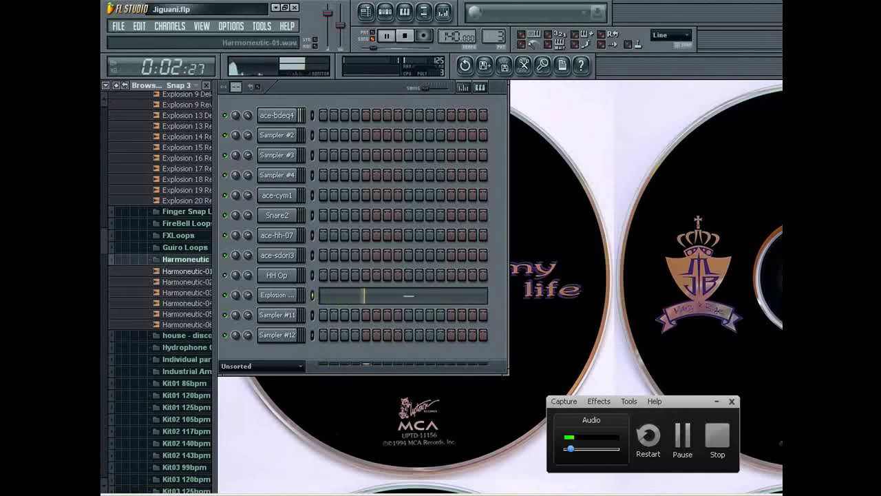
left_click(186, 292)
left_click(185, 259)
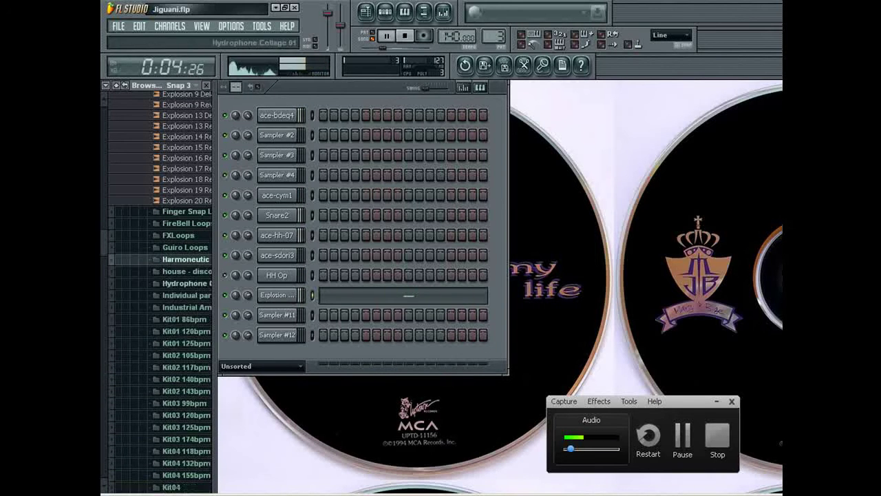
left_click(185, 259)
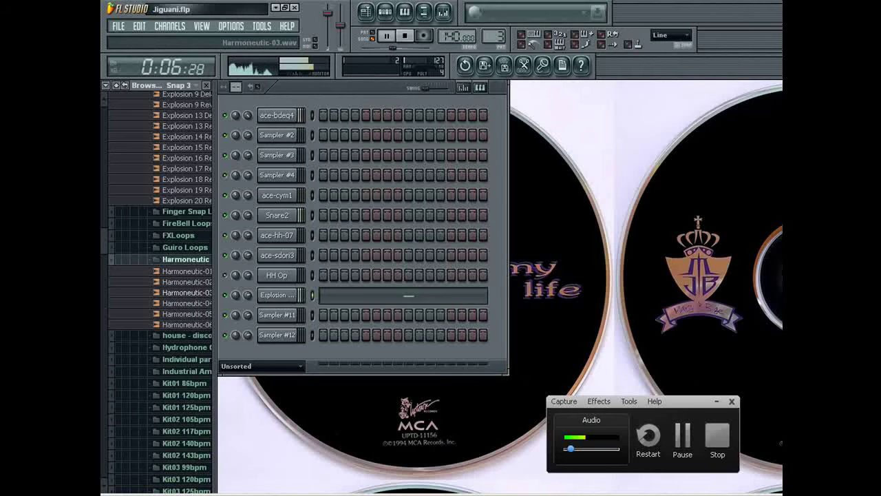
left_click(186, 293)
double_click(277, 315)
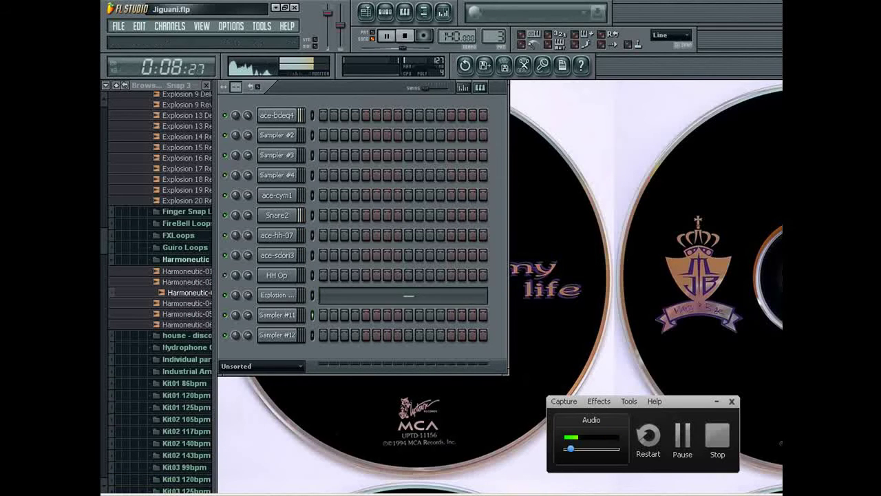
left_click_drag(187, 293, 276, 314)
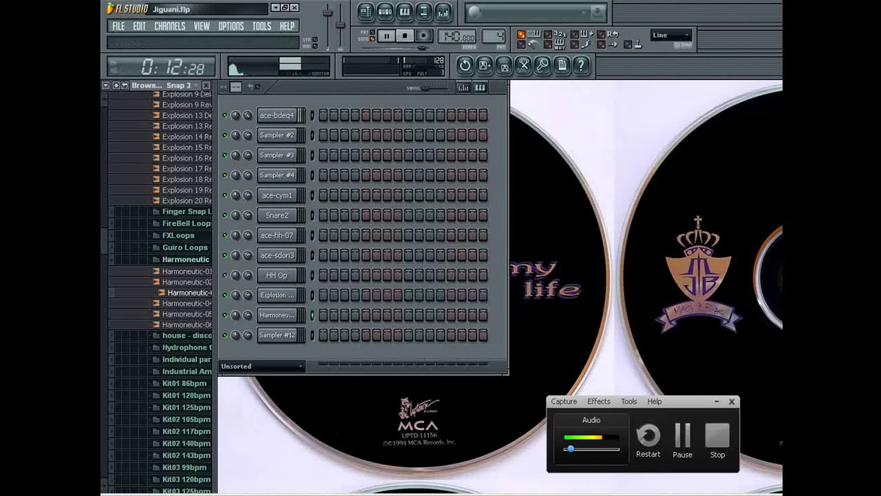
- Add a Harmoneutic-03 note at the start of Pattern 4 and place Pattern 4 clips on playlist track 3 at bars 1, 3, 5 and 7
key("F7")
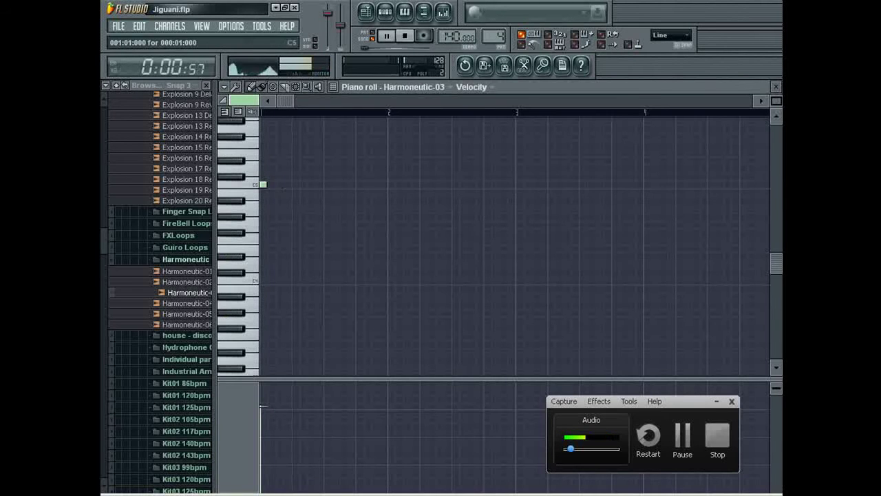
key("F5")
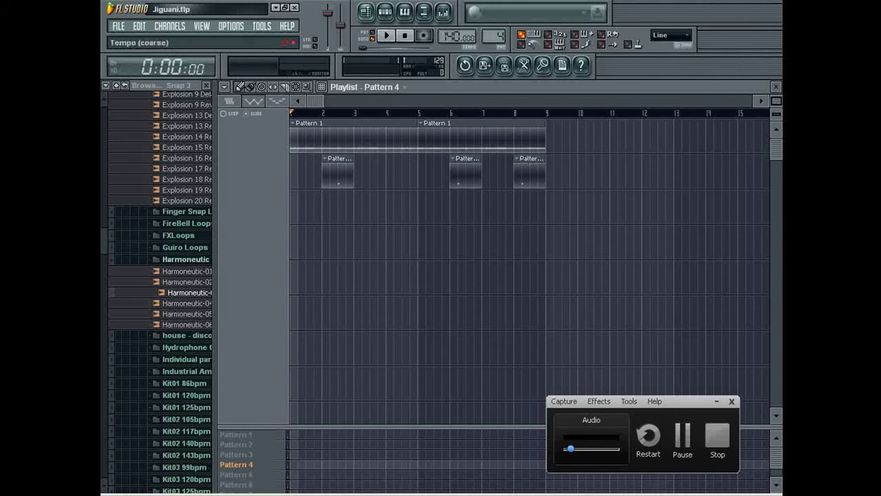
left_click_drag(349, 242, 294, 207)
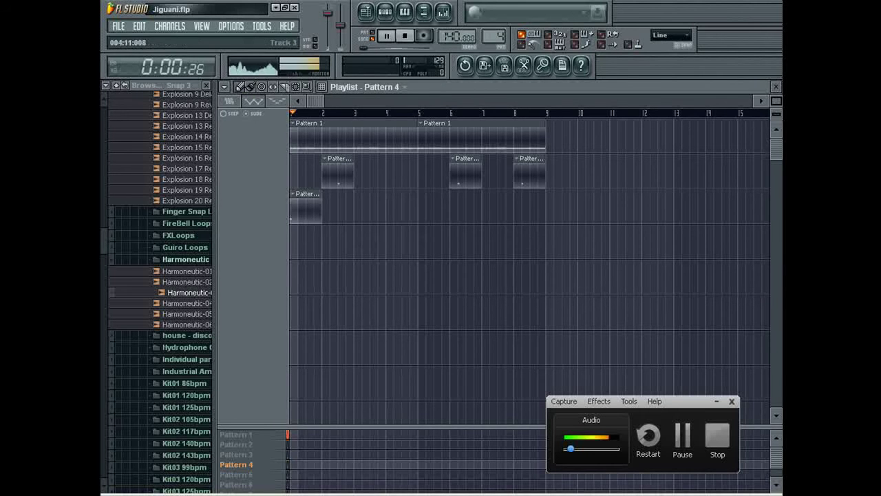
left_click(423, 209)
left_click(359, 208)
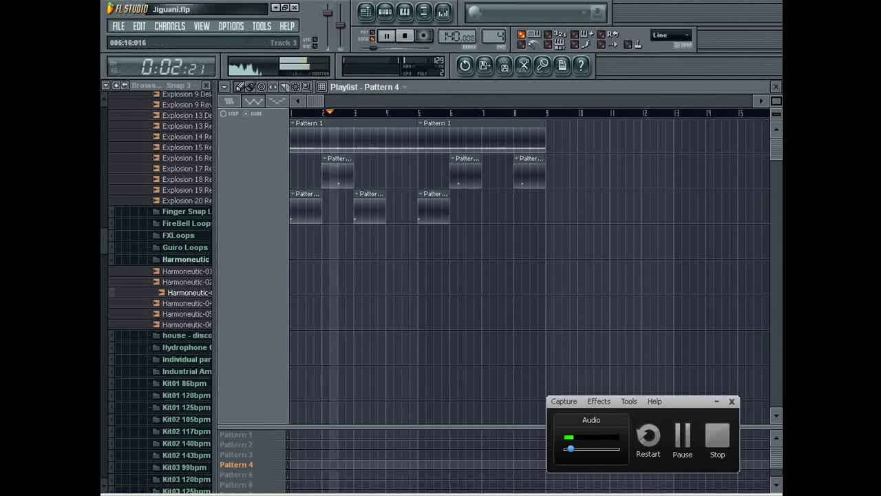
left_click(487, 209)
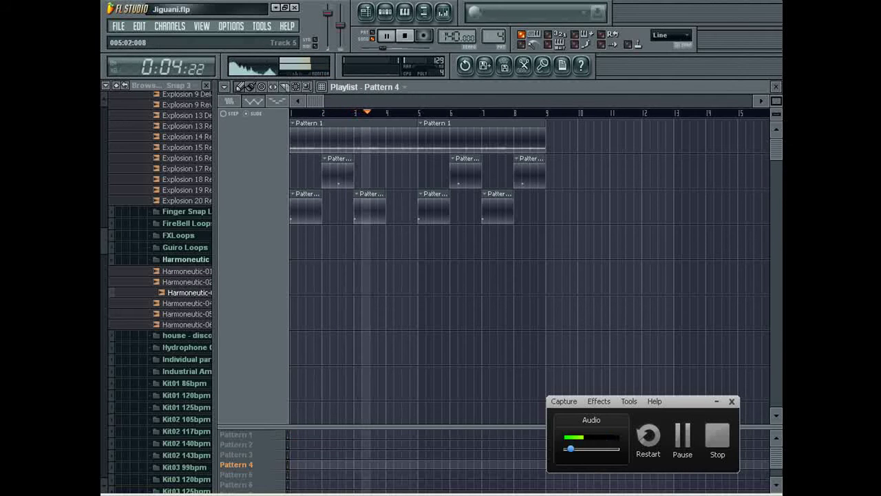
key("F5")
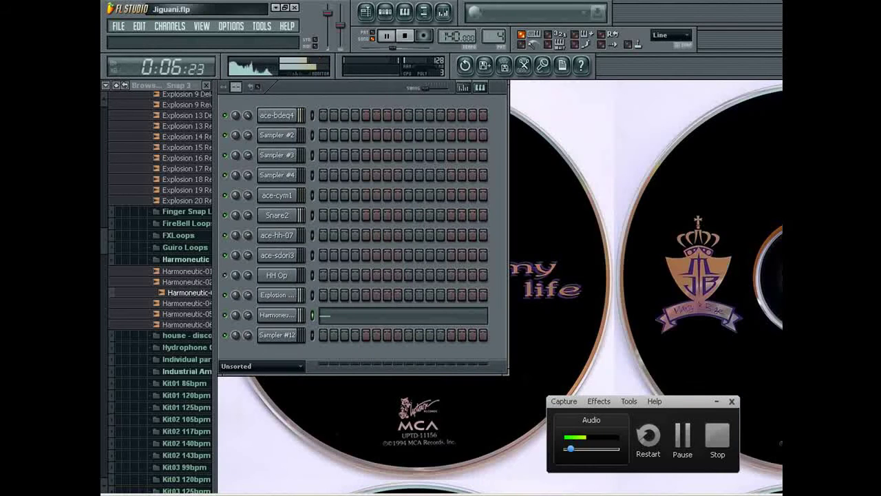
- Open the channel settings of Sampler #12 and expand the Bass folder of Kit03 99bpm in the sample library
scroll(172, 283, "down", 4)
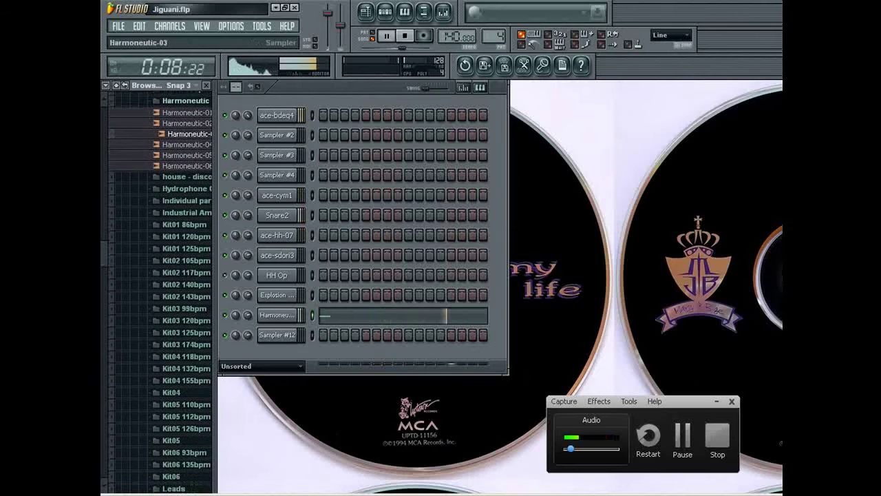
left_click_drag(282, 374, 283, 435)
left_click(278, 335)
left_click(185, 308)
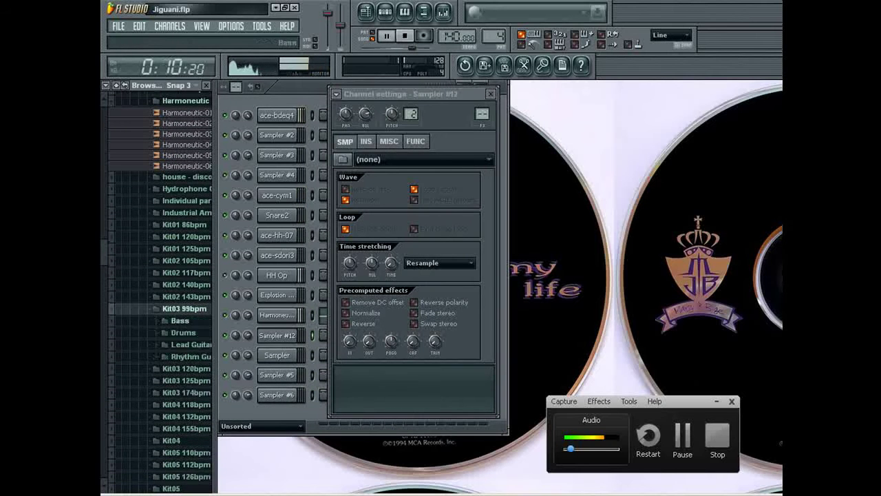
left_click(180, 321)
- Audition the EMOK3Bass samples one after another in the Kit03 99bpm Bass folder
left_click(192, 296)
key("Down")
key("Down")
key("Down")
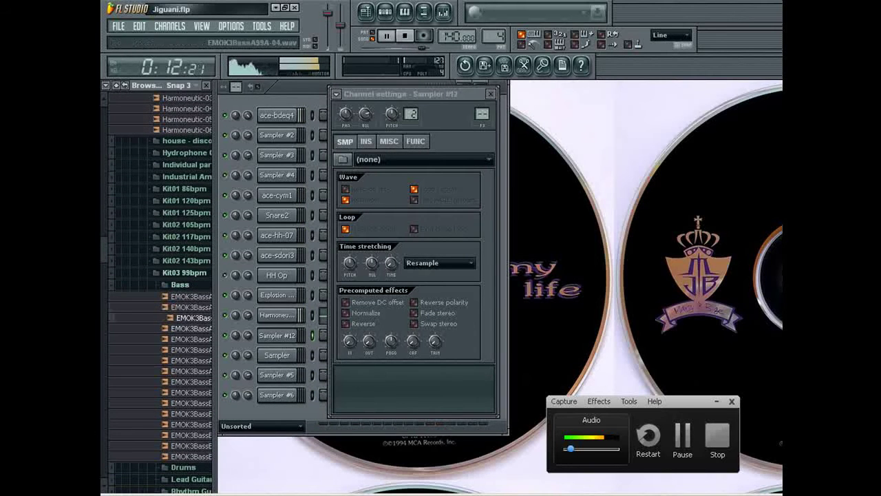
key("Up")
key("Up")
key("Up")
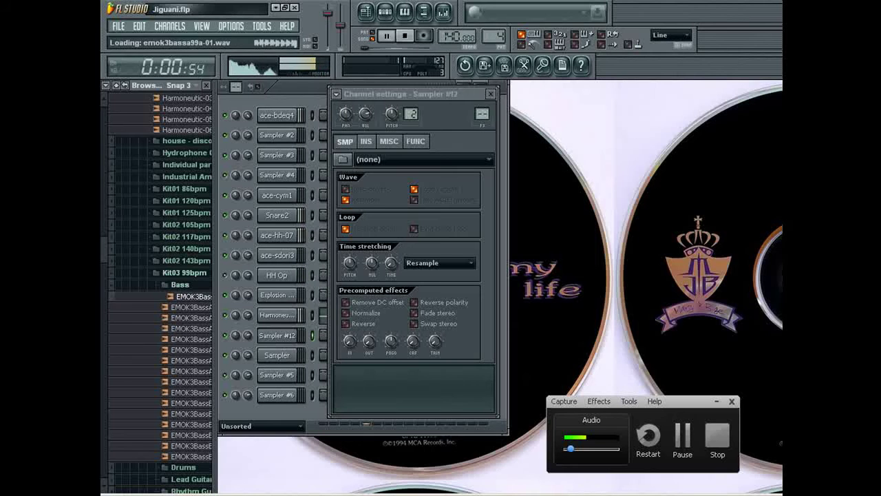
key("Down")
key("Down")
key("Down")
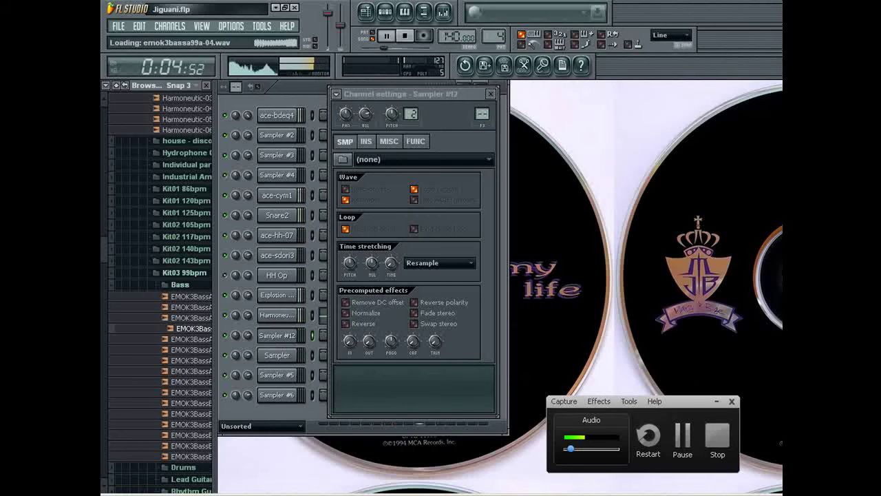
key("Down")
key("Down")
key("Down")
key("Down")
key("Down")
key("Down")
key("Down")
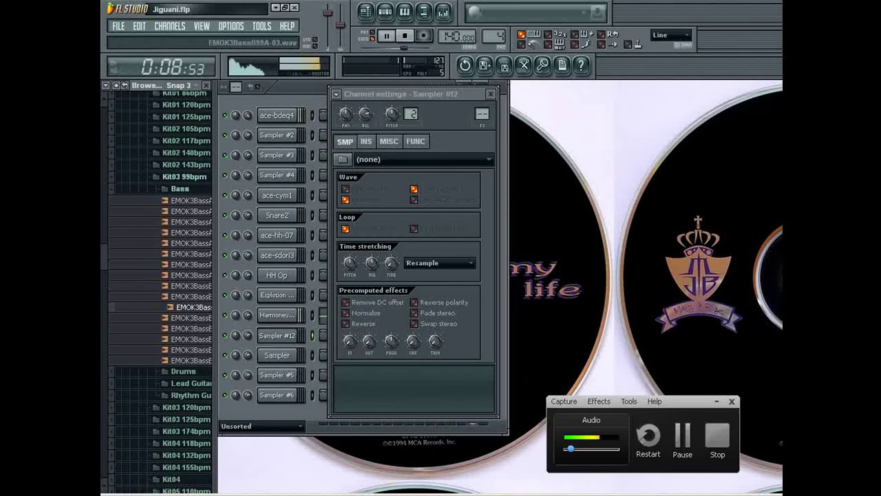
key("Up")
- Load the EMOK3BassB99A-02 sample into the Sampler #12 channel and close its channel settings
left_click(192, 286)
left_click(278, 336)
left_click(277, 335)
left_click(192, 297)
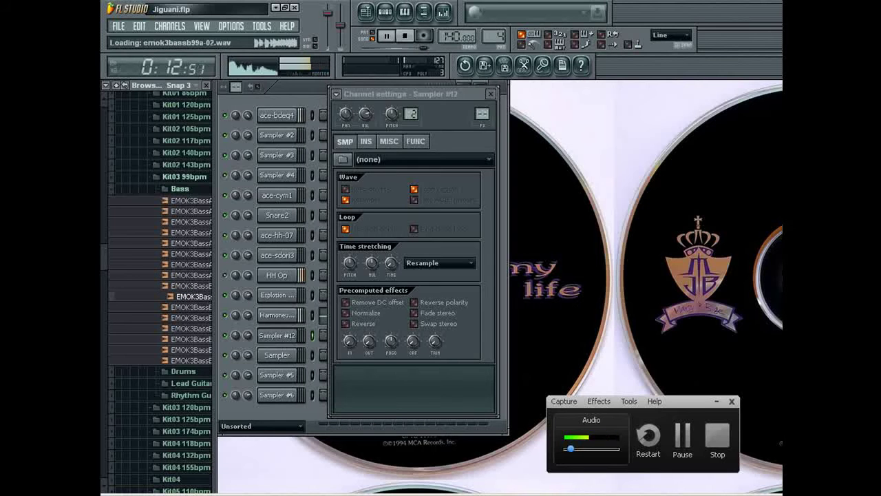
left_click_drag(193, 297, 277, 335)
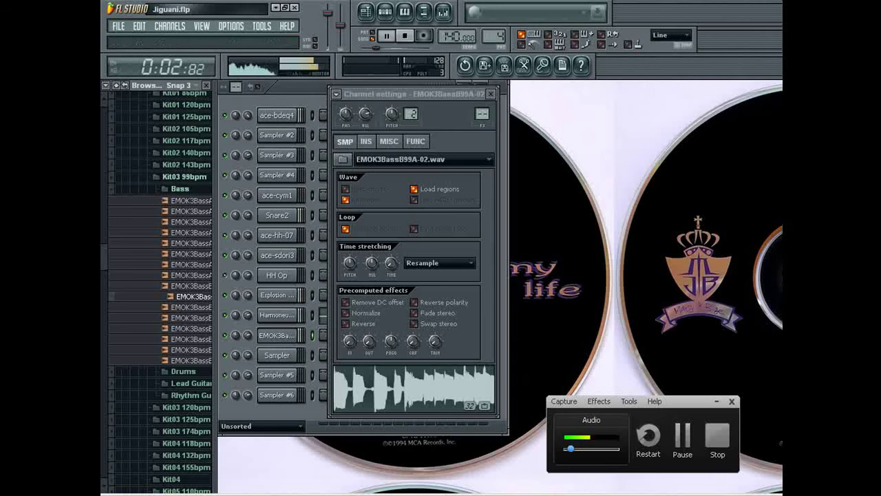
left_click(490, 94)
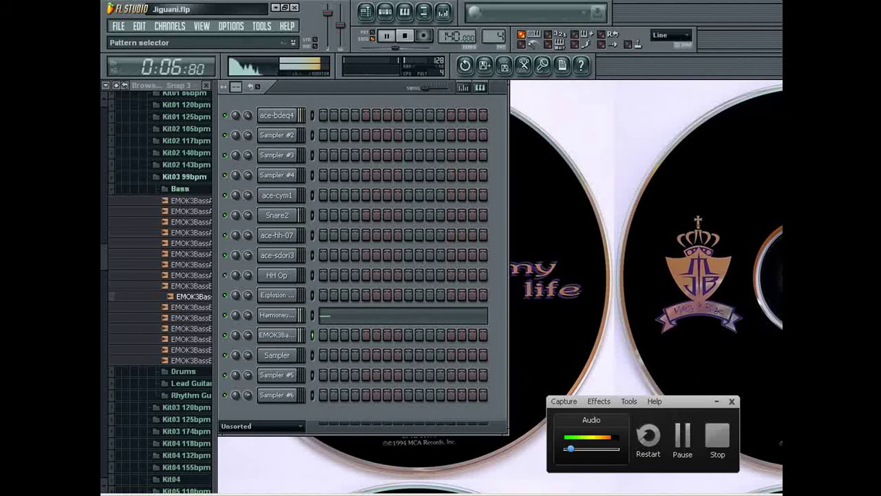
- Switch to Pattern 5 and audition the EMOK3BassB99A-01, -04 and -06 samples in the Kit03 99bpm Bass folder
left_click_drag(495, 37, 494, 32)
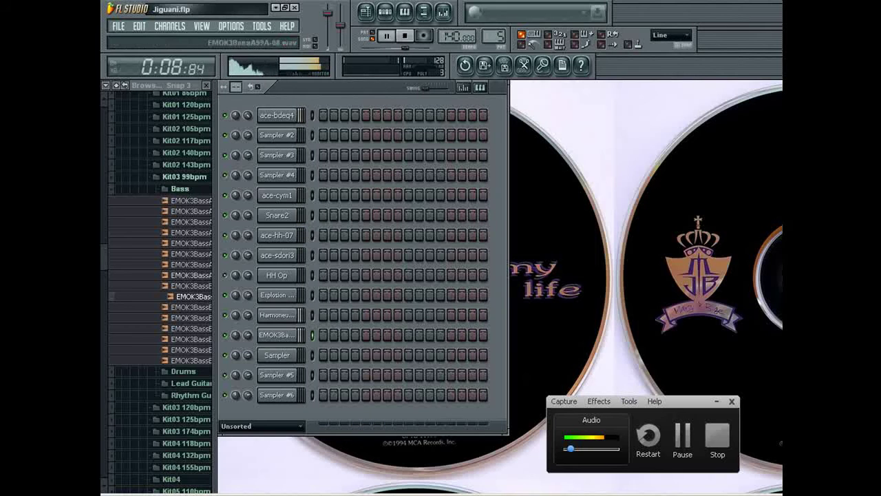
left_click(191, 286)
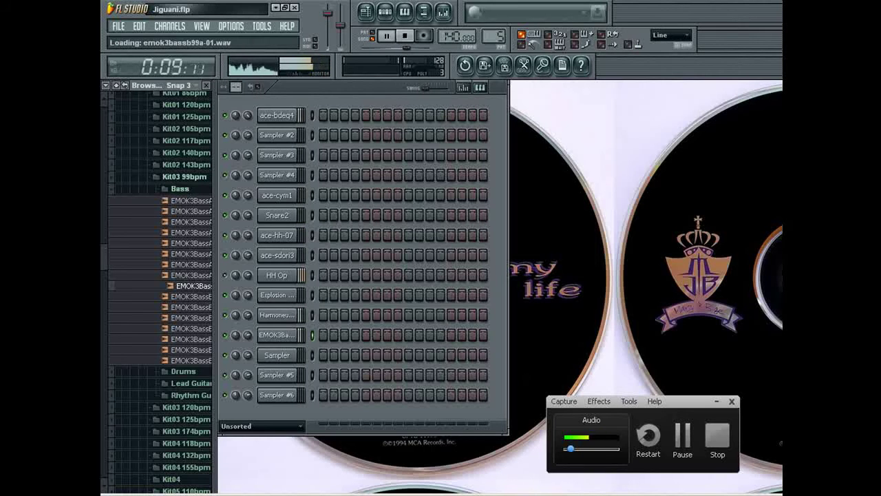
left_click(192, 318)
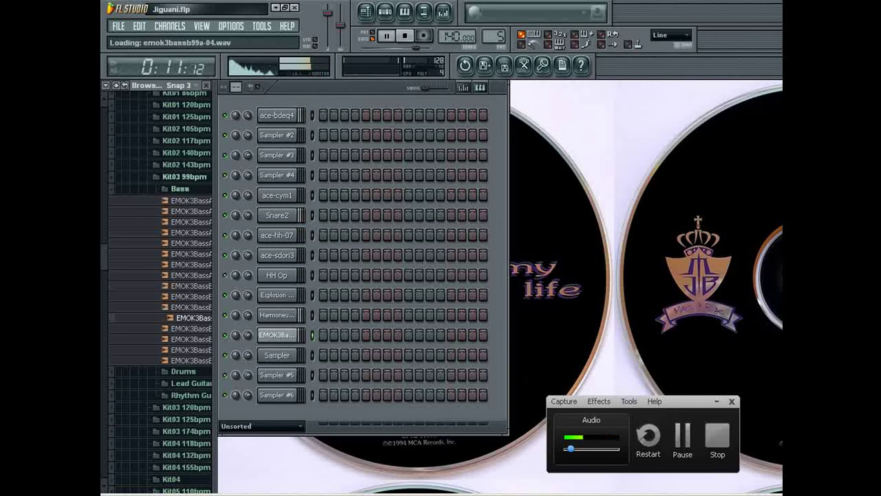
left_click(192, 339)
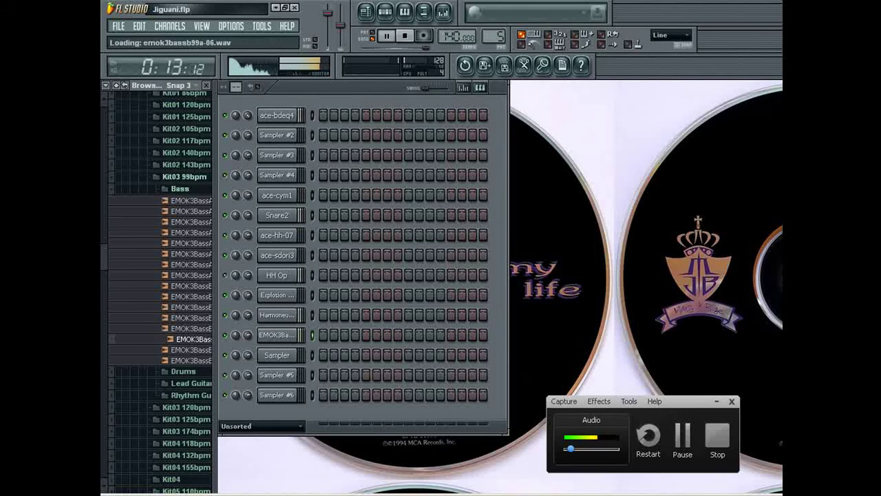
- Expand the Drums and Hits folders of Kit03 99bpm and audition several drum hit samples
scroll(191, 339, "down", 3)
left_click(184, 275)
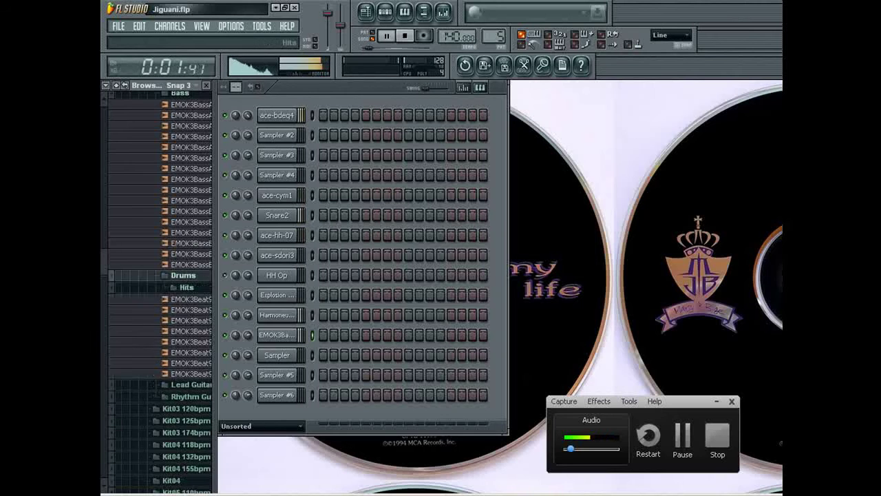
left_click(187, 286)
left_click(193, 297)
left_click(196, 317)
left_click(196, 339)
left_click(196, 381)
left_click(196, 392)
left_click(196, 361)
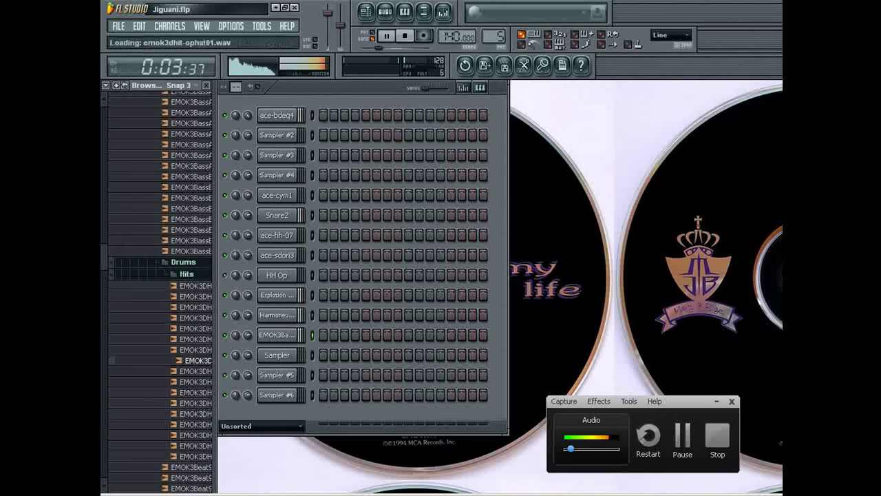
- Load the EMOK3DHit-OpHat01 sample from the Hits folder into the EMOK3Bass channel
left_click(187, 274)
left_click(187, 274)
left_click(195, 350)
left_click(196, 360)
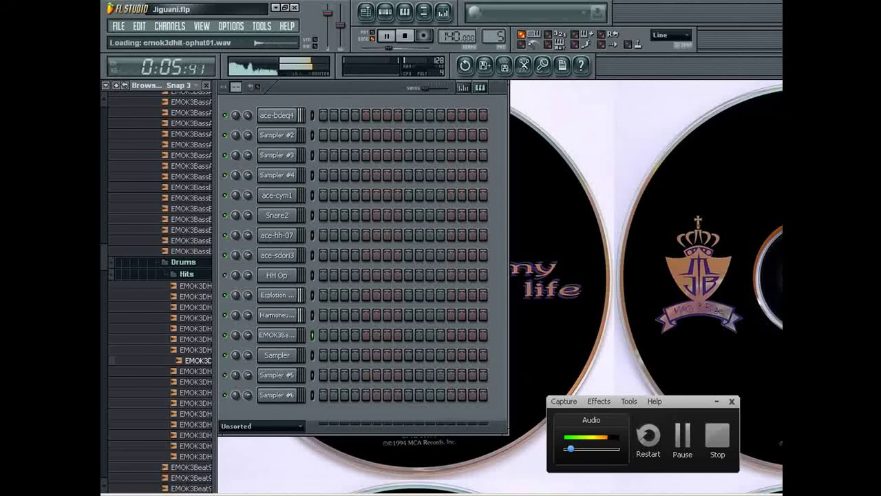
left_click_drag(195, 360, 277, 335)
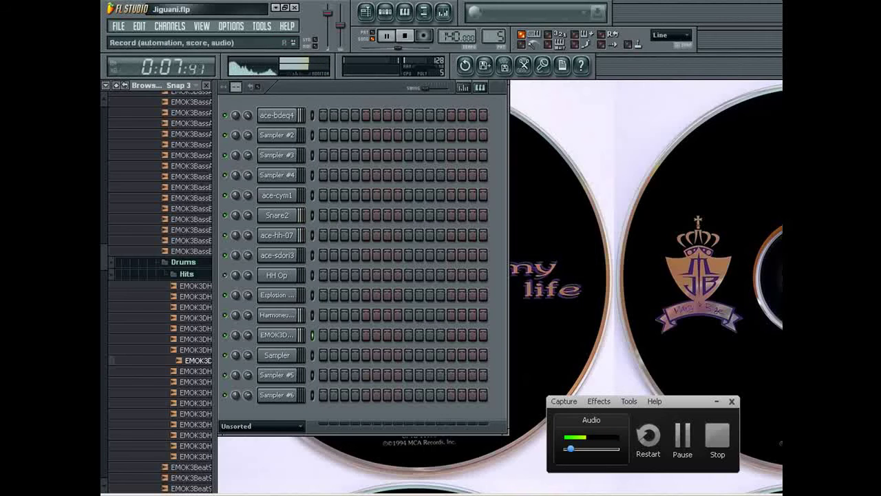
- Add a C5 note for EMOK3DHit-OpHat01 at the start of Pattern 5 and place a Pattern 5 clip on playlist track 4 at bar 1
left_click(405, 12)
left_click(263, 184)
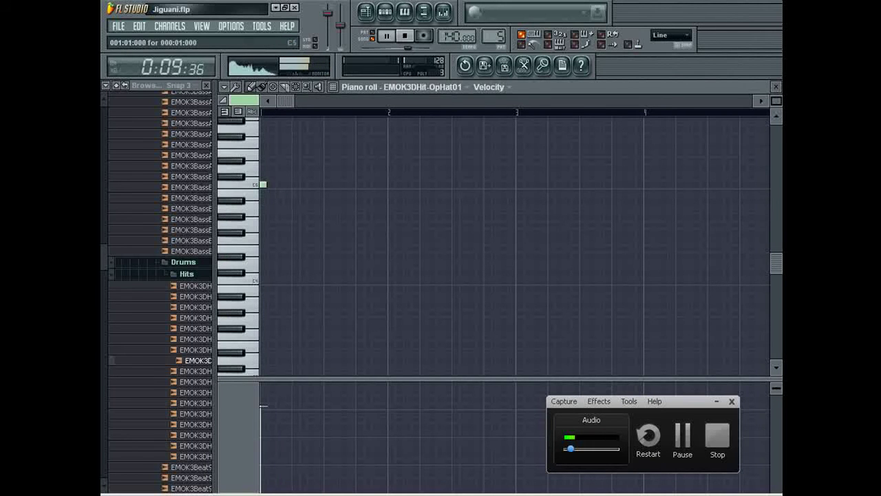
key("F5")
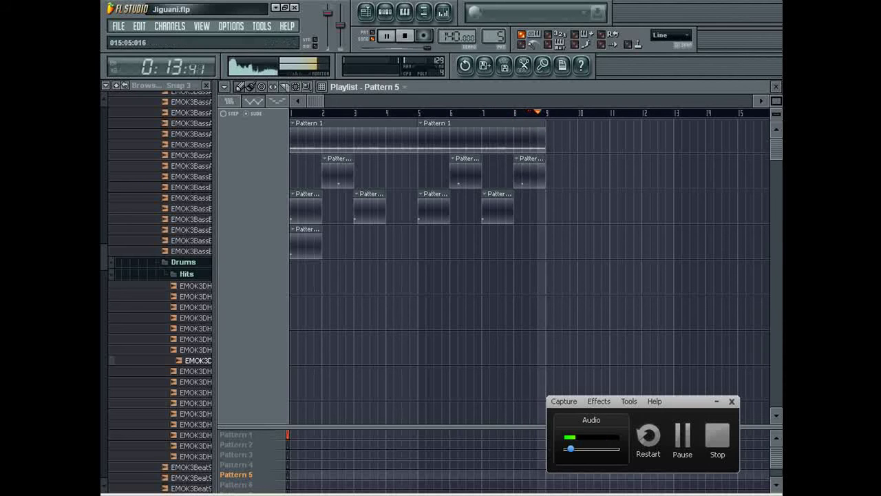
key("F7")
- Audition more Kit03 99bpm drum samples and the drum loops in the Kit03 120bpm Beats folder, and close the piano roll
scroll(159, 303, "down", 5)
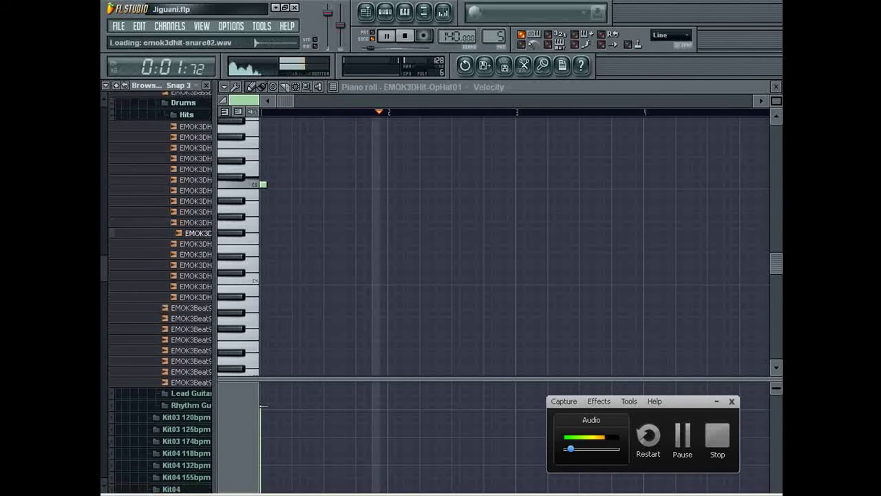
scroll(176, 289, "down", 4)
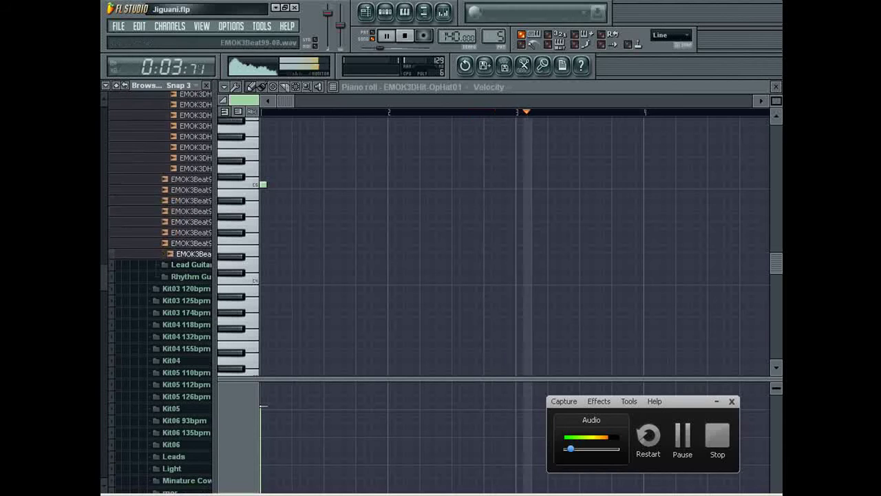
left_click(186, 289)
left_click(184, 313)
left_click(190, 325)
left_click(195, 358)
left_click(196, 368)
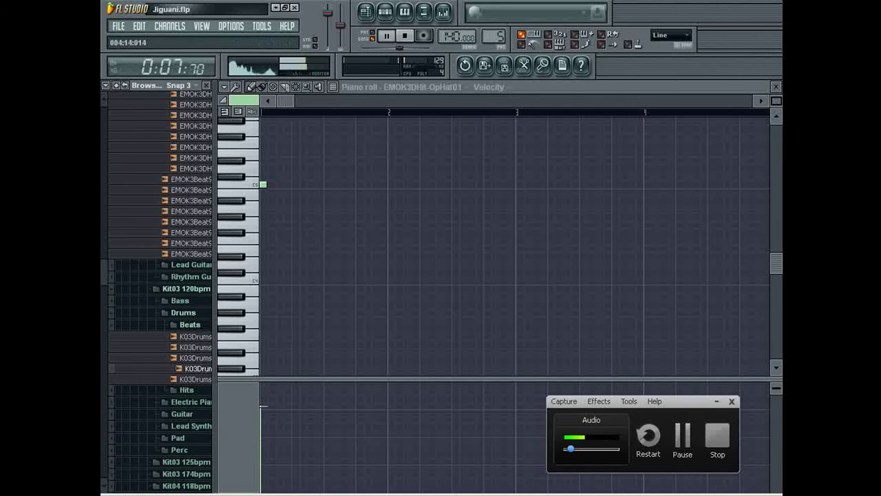
left_click(776, 86)
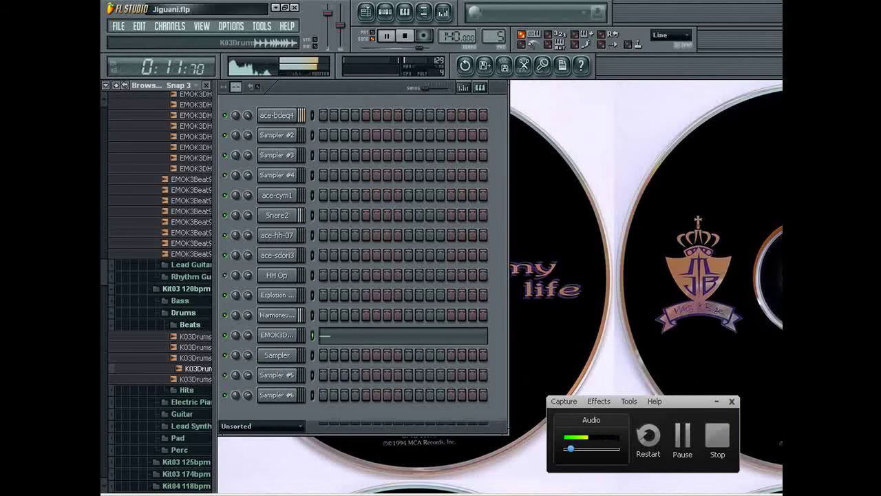
- Expand the Rhythm Guitar folder of Kit03 99bpm and audition its EMOK3RhyGuit samples one after another
left_click(191, 276)
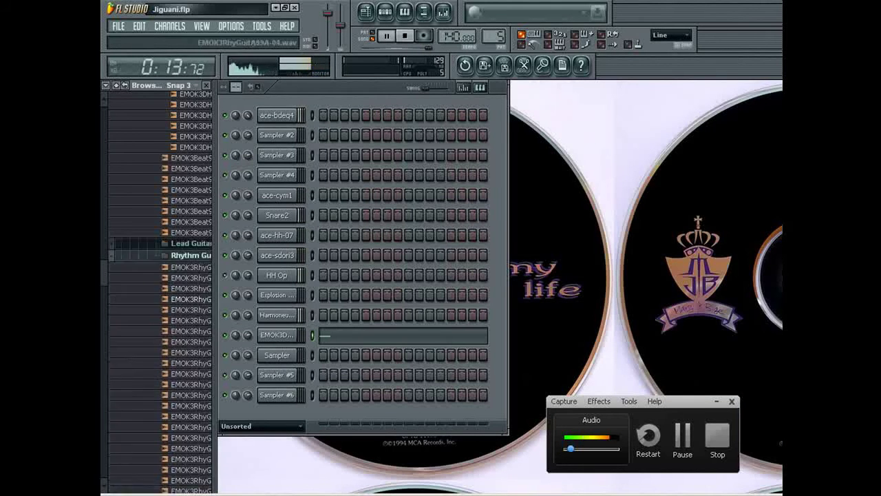
left_click(193, 318)
left_click(191, 360)
left_click(191, 275)
left_click(191, 297)
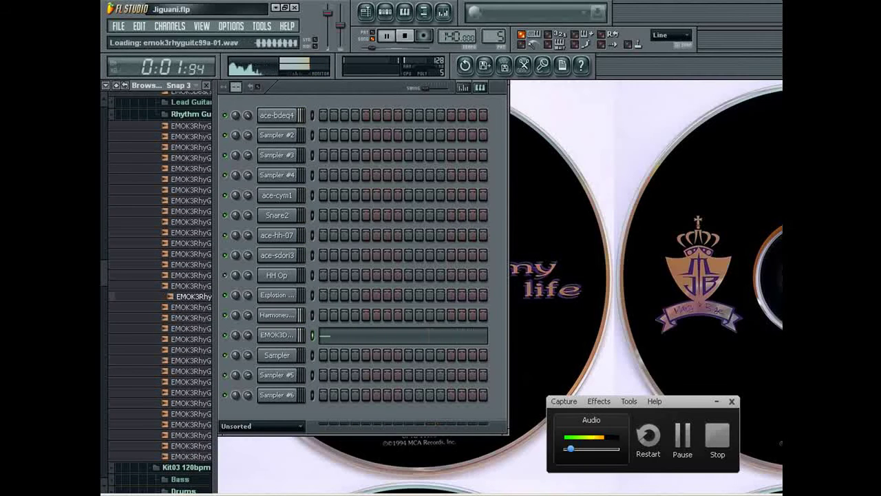
left_click(192, 286)
left_click(192, 264)
left_click(191, 243)
left_click(191, 254)
left_click(191, 233)
left_click(192, 222)
left_click(192, 200)
left_click(192, 190)
left_click(191, 157)
left_click(191, 148)
left_click(192, 157)
- Load an EMOK3RhyGuitA99A sample into the Sampler #4 channel and compare it with neighbouring rhythm guitar samples
double_click(277, 175)
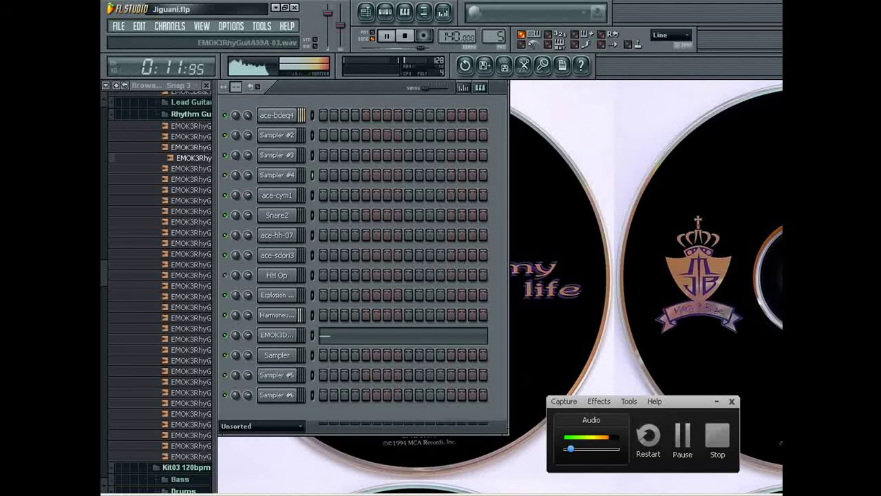
left_click(191, 147)
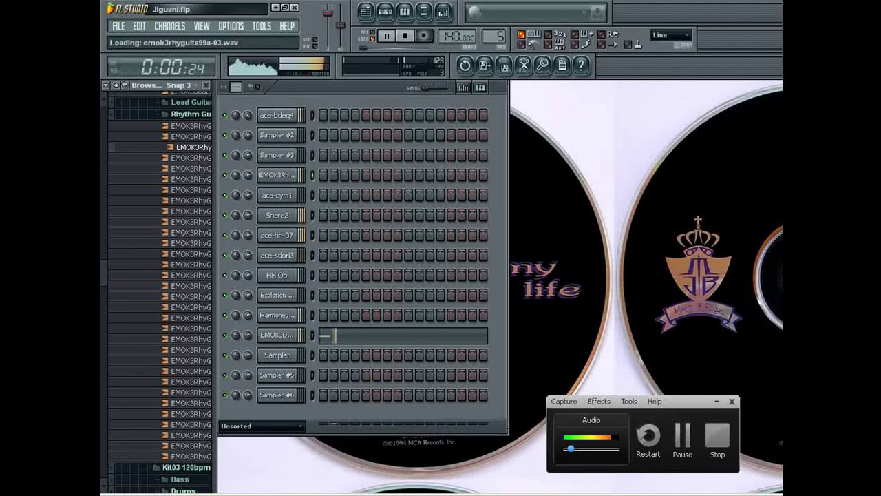
middle_click(191, 158)
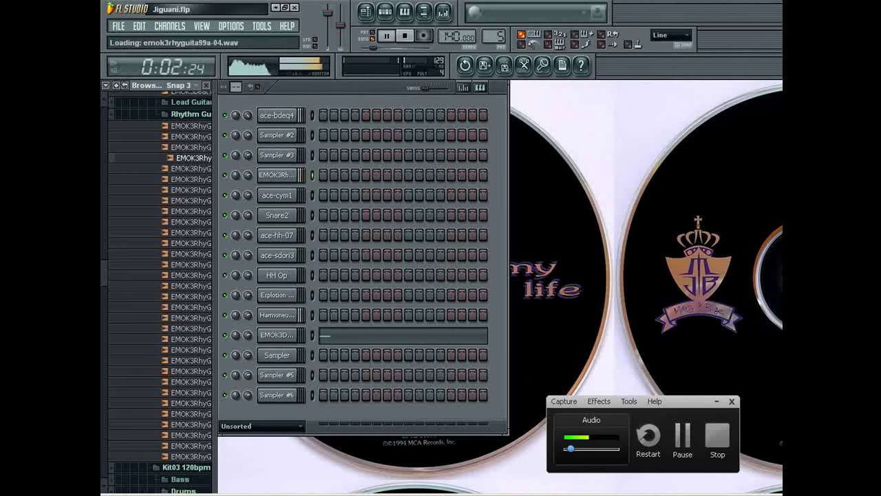
left_click(191, 147)
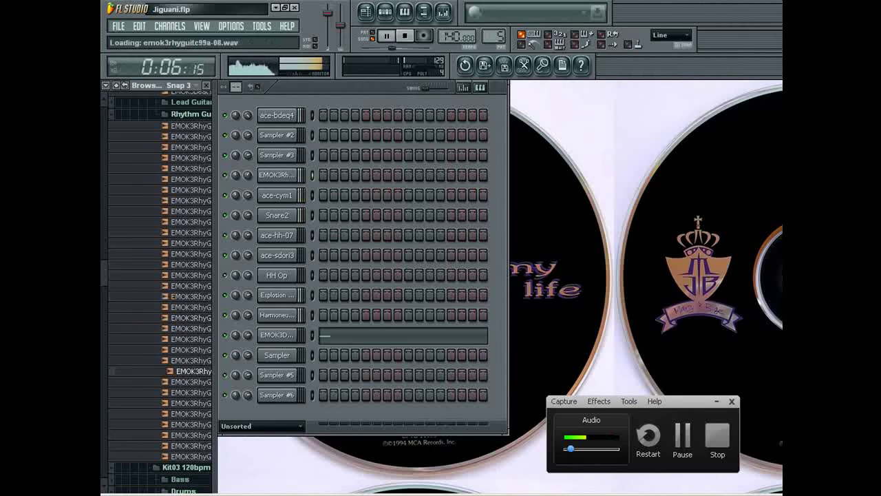
- Load the K03Drums120-04 loop from the Kit03 120bpm Beats folder into the fourth channel
scroll(186, 289, "down", 5)
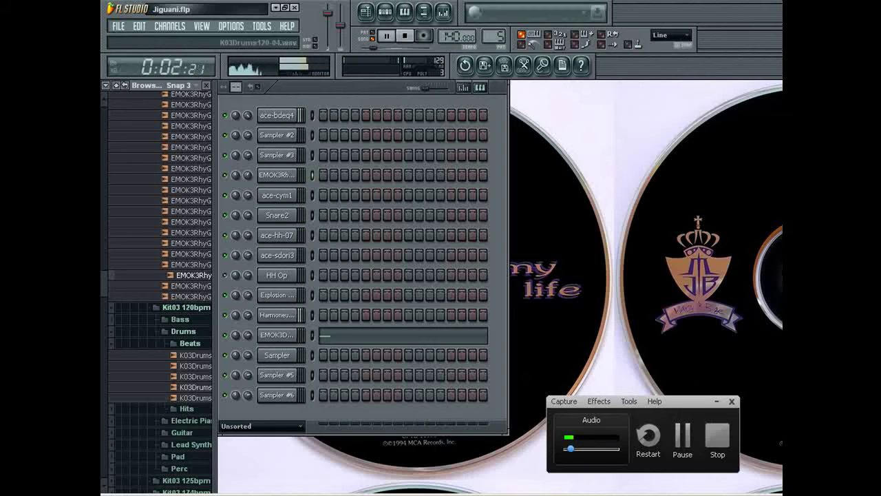
left_click(196, 387)
left_click_drag(196, 387, 278, 174)
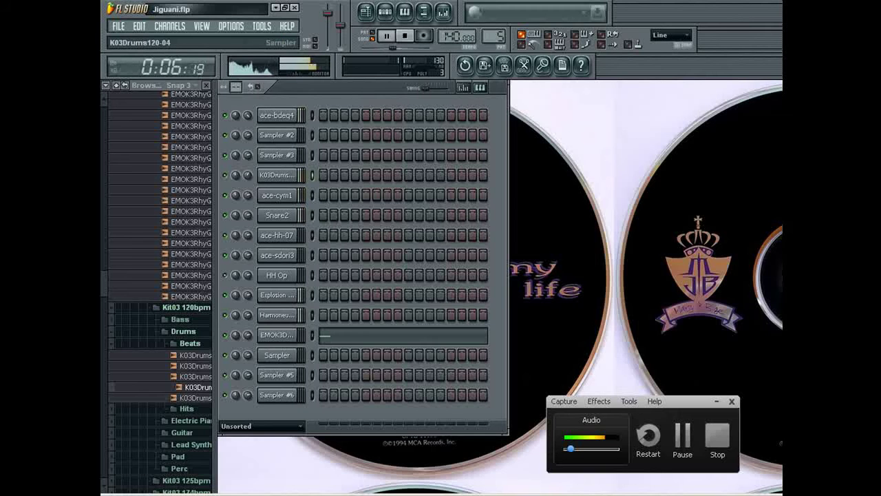
- In Pattern 6, add K03Drums120-04 C5 notes at the start of bar 1 and at steps 9 and 15 of bar 2, and duplicate them into bars 3 and 4
right_click(258, 176)
key("KP_Add")
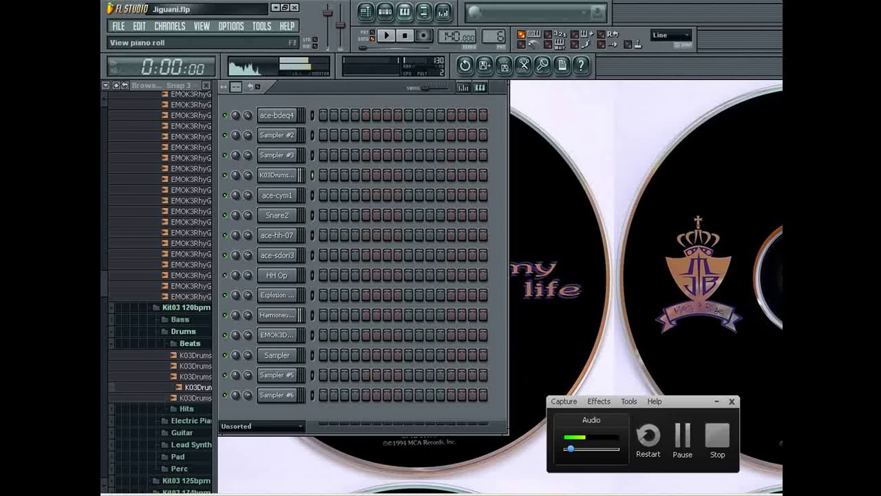
left_click(405, 12)
left_click(263, 184)
left_click(456, 185)
left_click(503, 185)
key("ctrl+a")
key("ctrl+b")
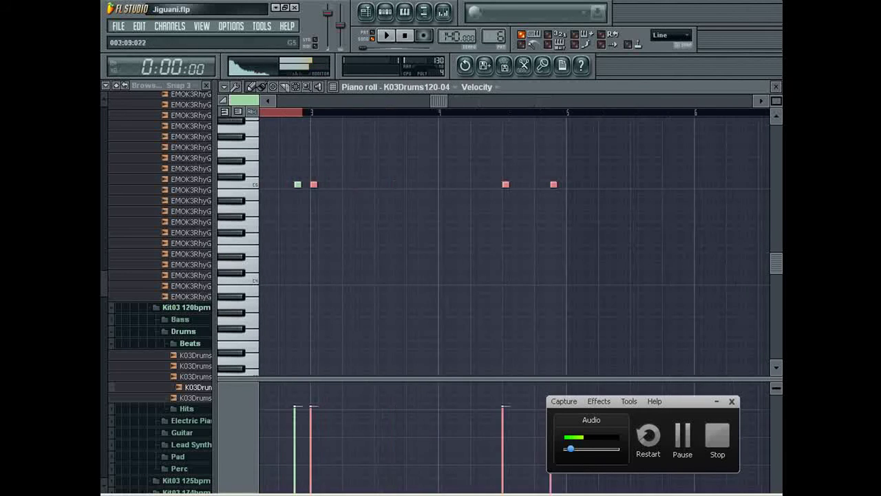
- Place Pattern 6 clips on playlist track 5 at bars 1 and 5 and start playback
key("F5")
left_click_drag(330, 277, 300, 277)
key("space")
double_click(428, 277)
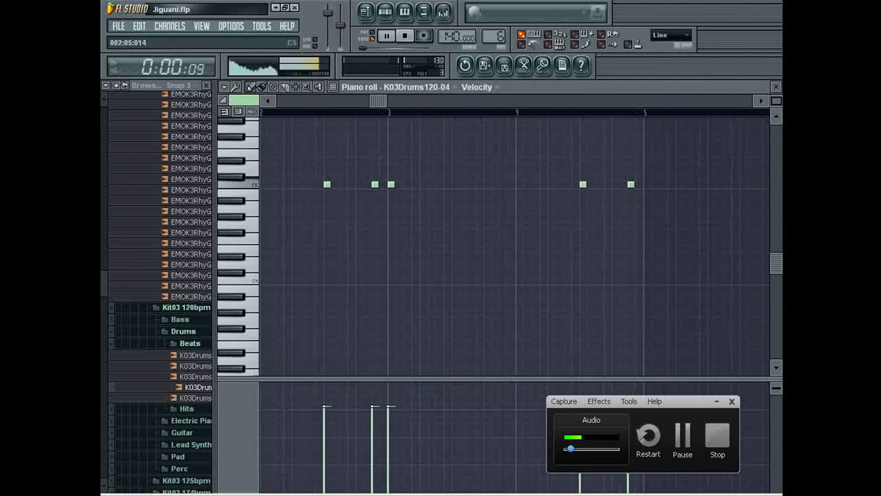
- Restart playback and add extra C5 notes at steps 5 and 9 of bars 1 and 3 in the K03Drums120-04 piano roll
key("space")
key("space")
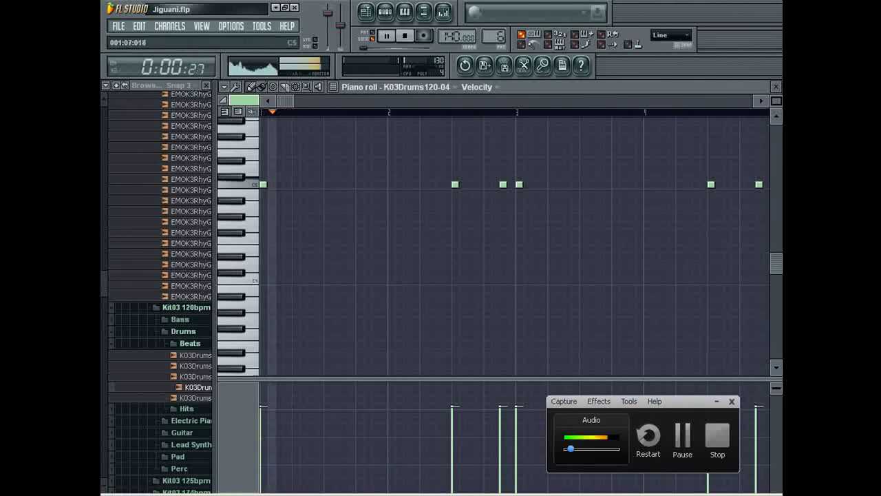
left_click(327, 184)
left_click(583, 184)
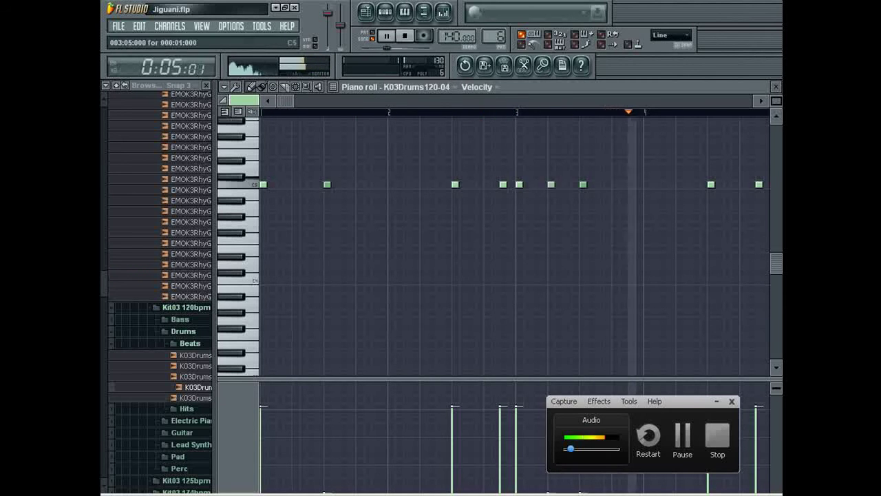
left_click(295, 184)
- Audition the last drum loop in the Kit03 120bpm Beats folder, close the playlist and stop playback
key("F6")
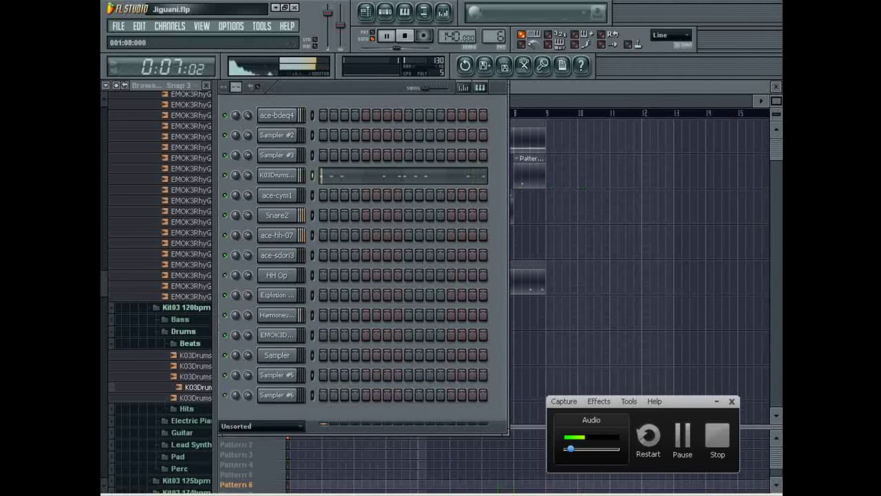
key("F6")
scroll(160, 289, "down", 4)
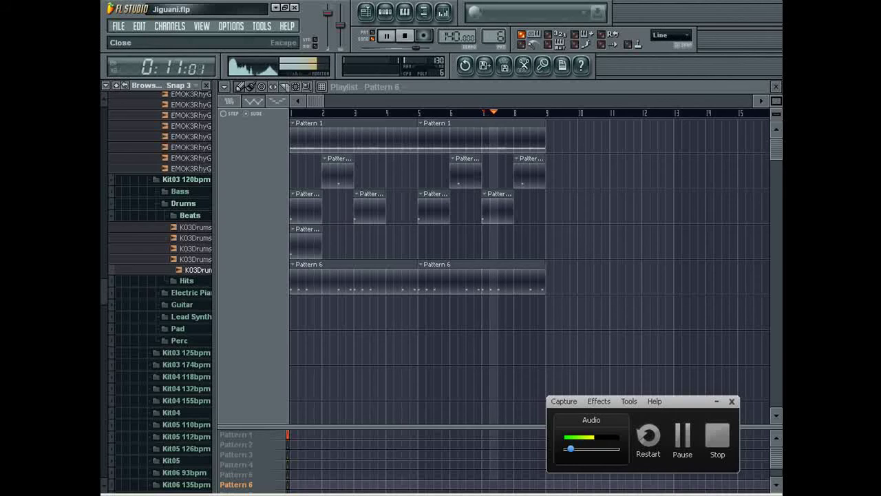
key("F5")
key("space")
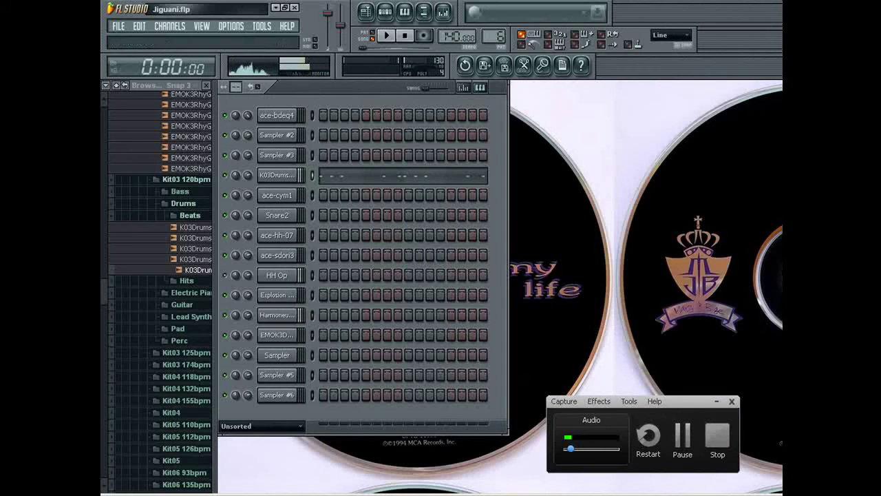
- Replace the Harmoneutic-03 channel's generator with Hypersonic and move its plugin window up to reveal its keyboard
right_click(297, 314)
mouse_move(331, 452)
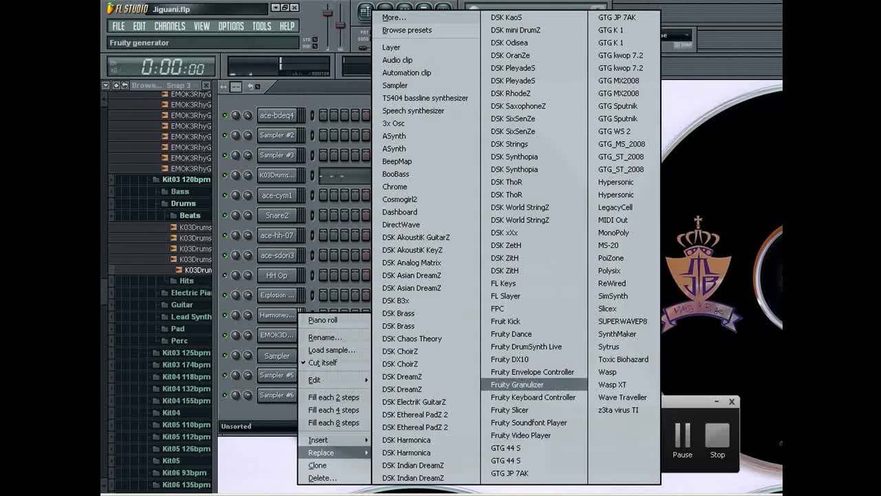
left_click(616, 181)
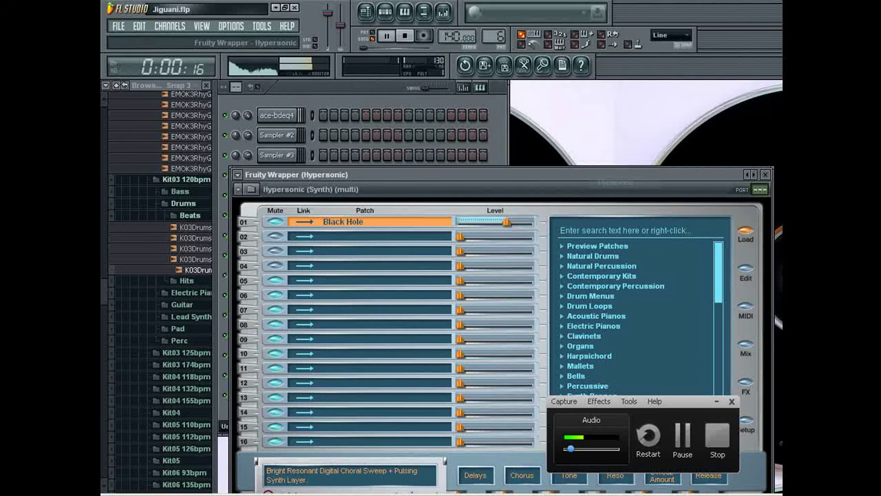
left_click_drag(604, 175, 606, 110)
- Expand Hypersonic's Techno Synths category, try its patches and load Trance Lead into slot 01
left_click(616, 290)
scroll(615, 291, "down", 1)
scroll(641, 275, "down", 9)
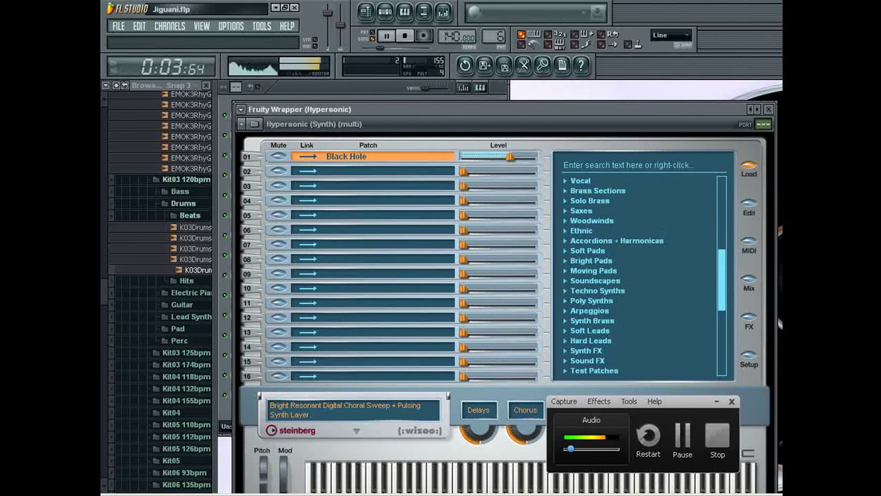
left_click(598, 241)
left_click(603, 270)
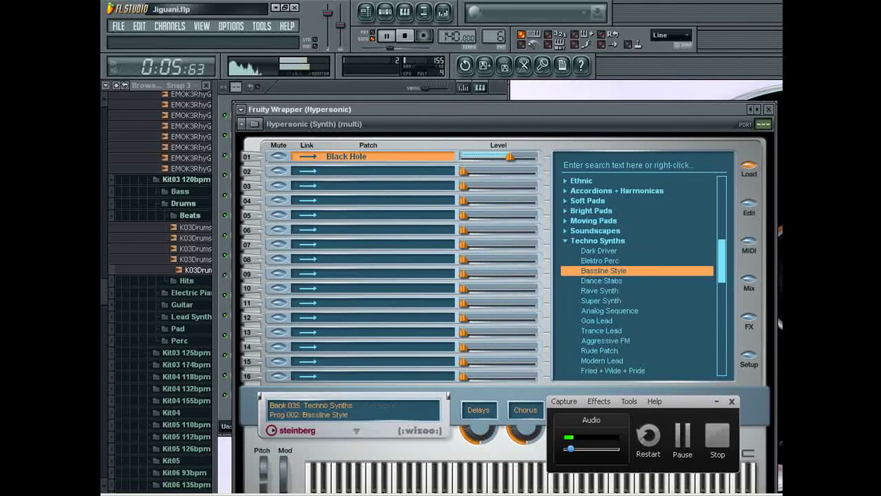
left_click(609, 311)
left_click(601, 331)
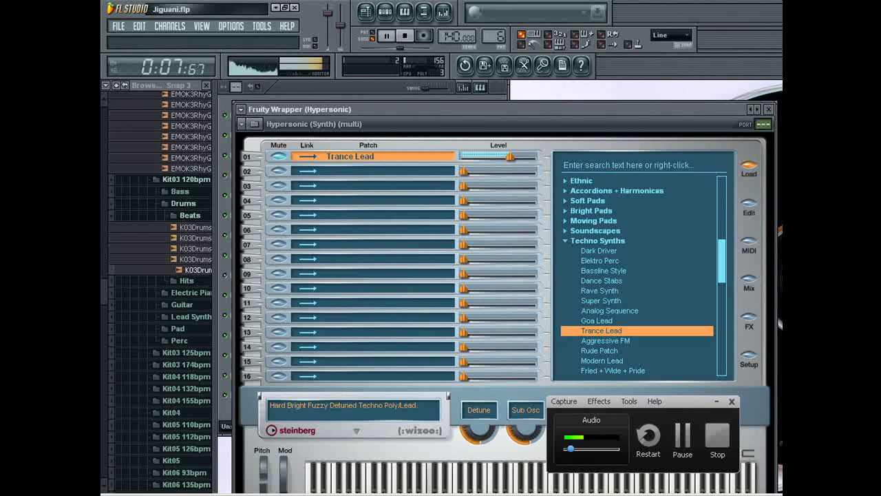
- Link Hypersonic's slot 02 to slot 01's MIDI channel, load the Dark Driver patch into it and show its edit settings
left_click(331, 88)
left_click(278, 356)
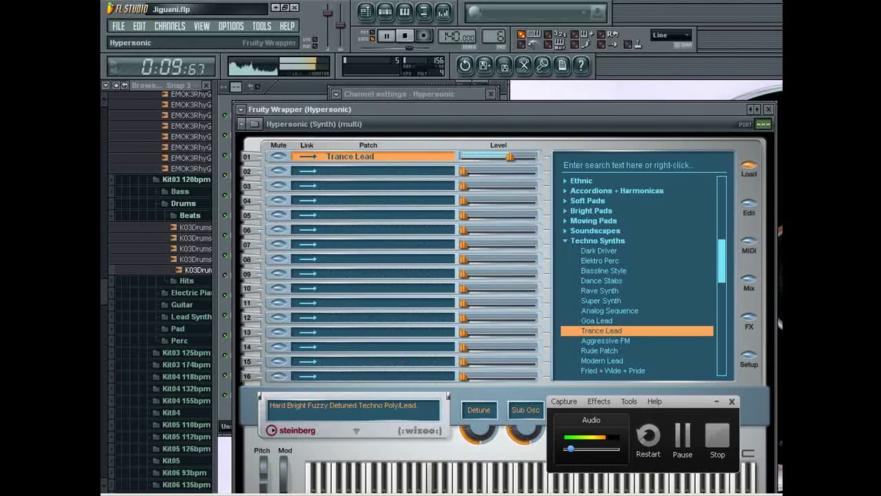
left_click(413, 95)
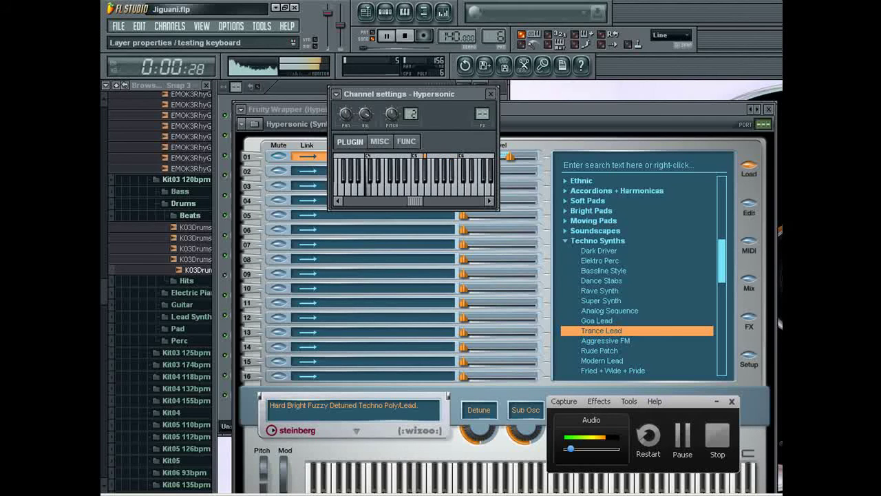
left_click(309, 171)
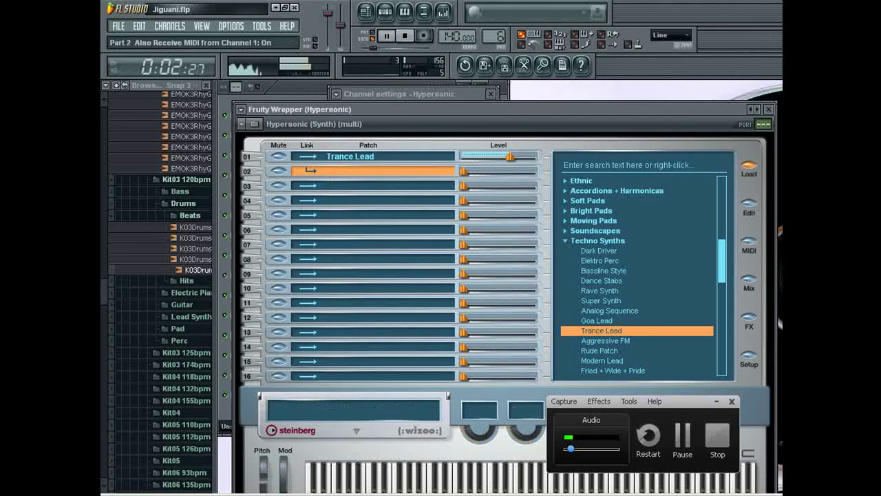
left_click(599, 250)
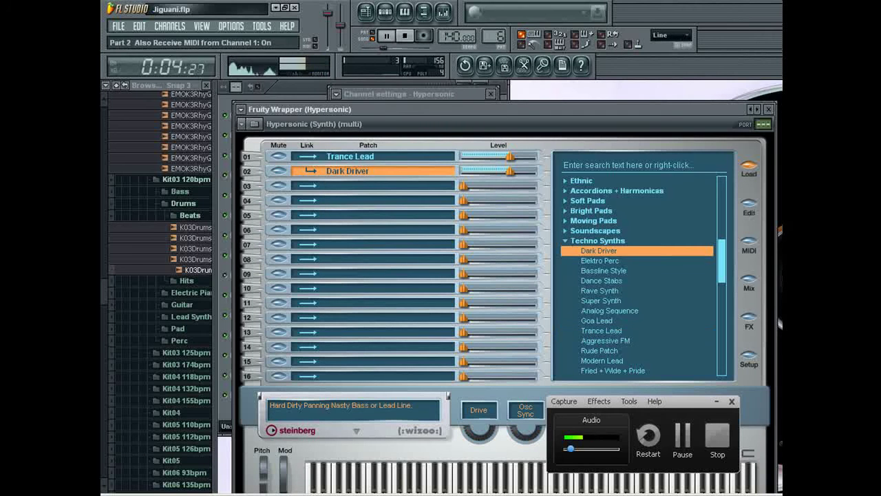
left_click(749, 204)
left_click(565, 175)
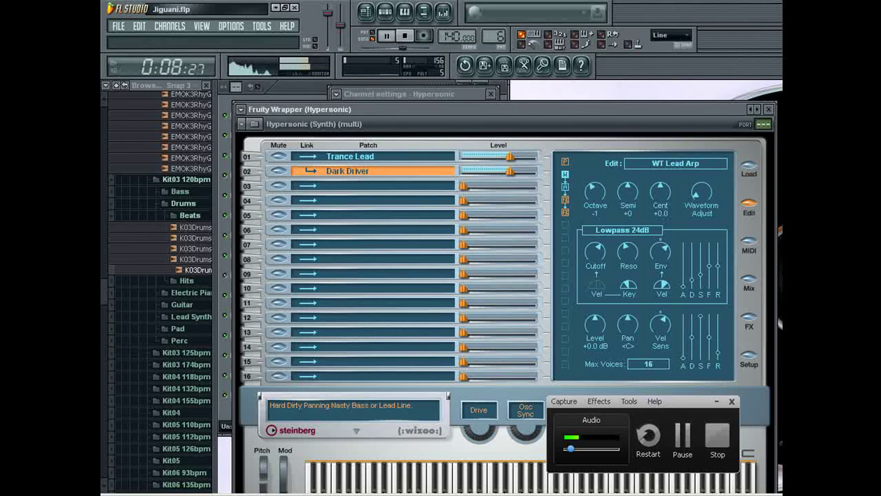
- Return to the step sequencer, switch to pattern 7 and record a Hypersonic melody into it, disabling recording when finished
key("F6")
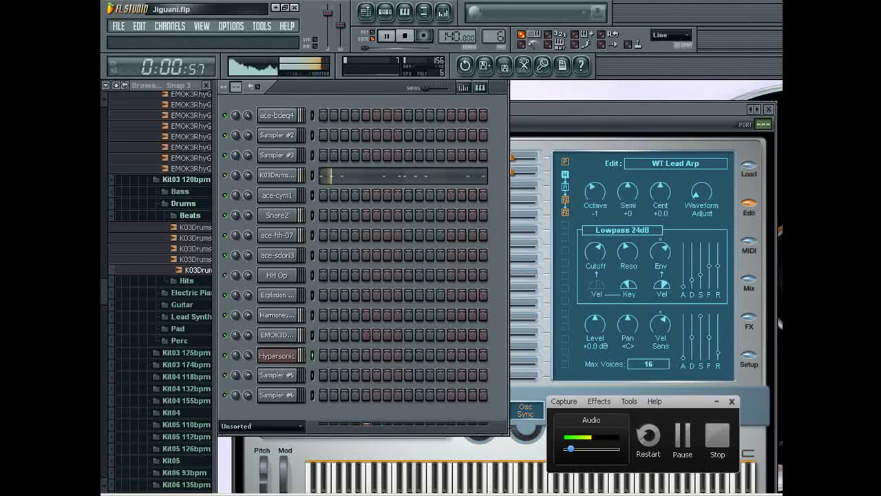
left_click_drag(494, 37, 494, 32)
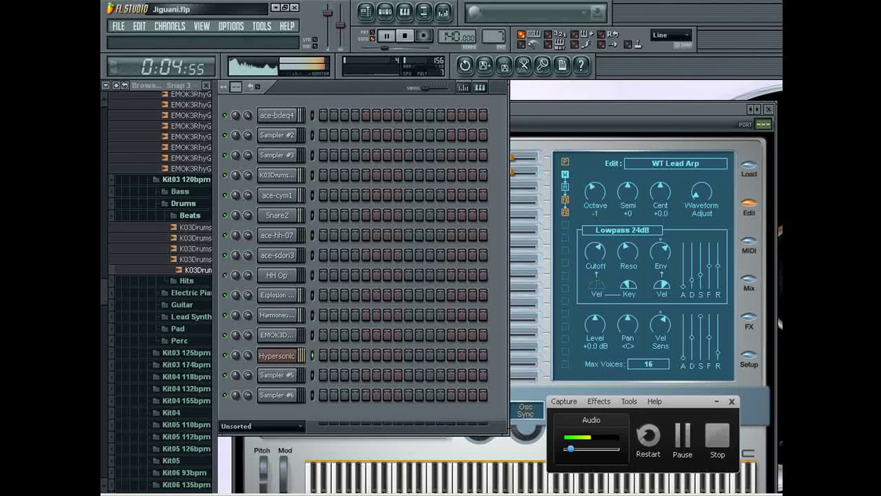
key("space")
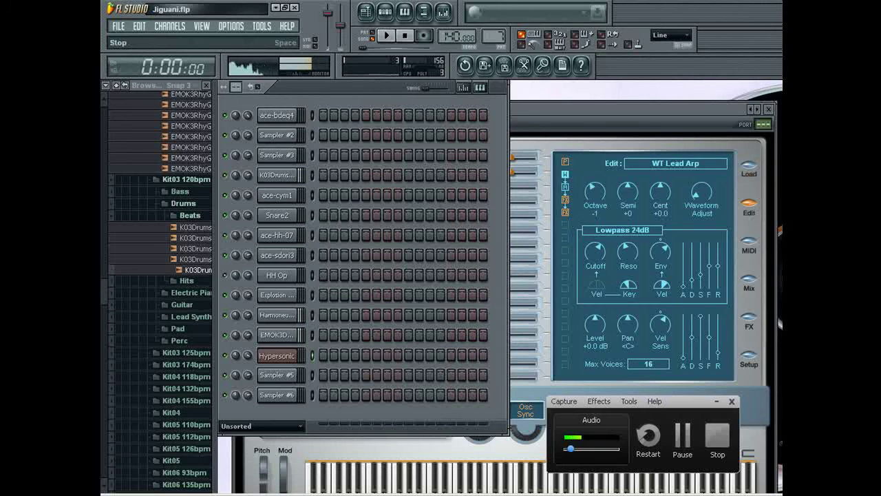
key("r")
key("space")
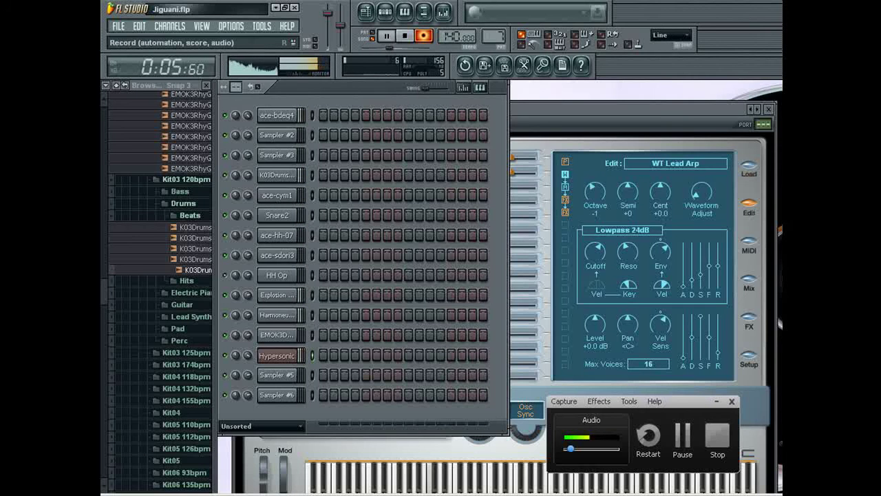
key("space")
left_click(424, 35)
- Open the Hypersonic piano roll and re-place the recorded D#4 notes at steps 1 and 7 of bar 4
left_click(439, 355)
left_click(648, 297)
right_click(648, 297)
left_click(649, 297)
left_click(696, 297)
right_click(696, 297)
left_click(696, 296)
- Correct the end of bar 4 to a C#4 and a C4 note, and set the C4 note at the start of bar 1
left_click(725, 304)
right_click(726, 305)
left_click(727, 305)
right_click(730, 304)
left_click(734, 313)
left_click(749, 312)
right_click(749, 312)
left_click_drag(751, 320, 742, 320)
left_click(281, 320)
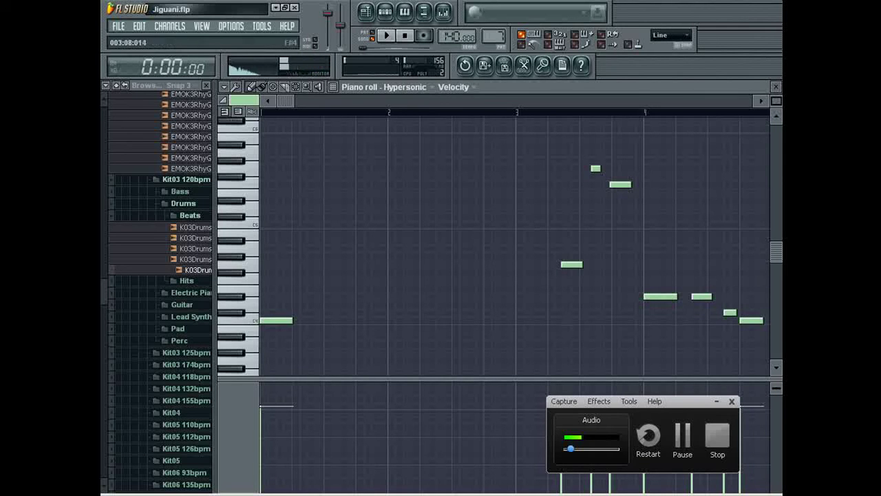
- Shift the timing of the G4, G5 and F5 notes in bar 3 of the Hypersonic melody
left_click_drag(572, 264, 576, 265)
right_click(596, 168)
left_click(598, 168)
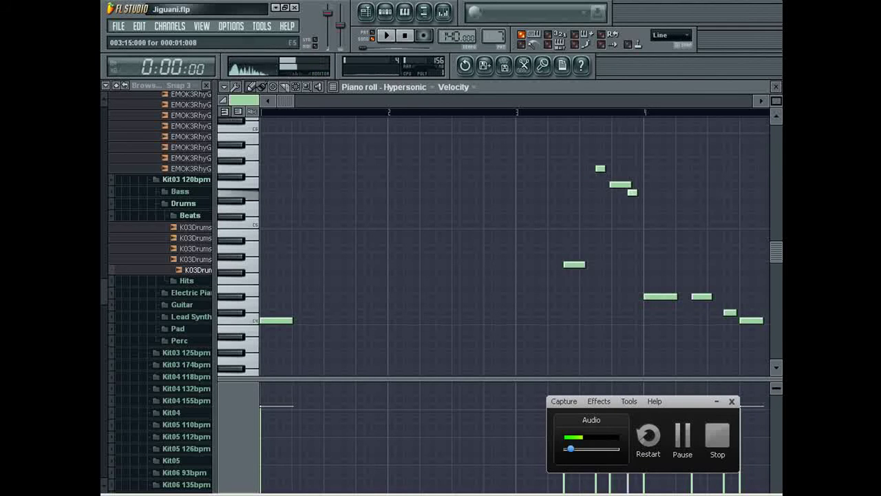
left_click_drag(620, 184, 622, 184)
- Repeat the four-bar phrase in bars 5 to 8 and raise bar 4's last two notes to D#4 and D4
key("space")
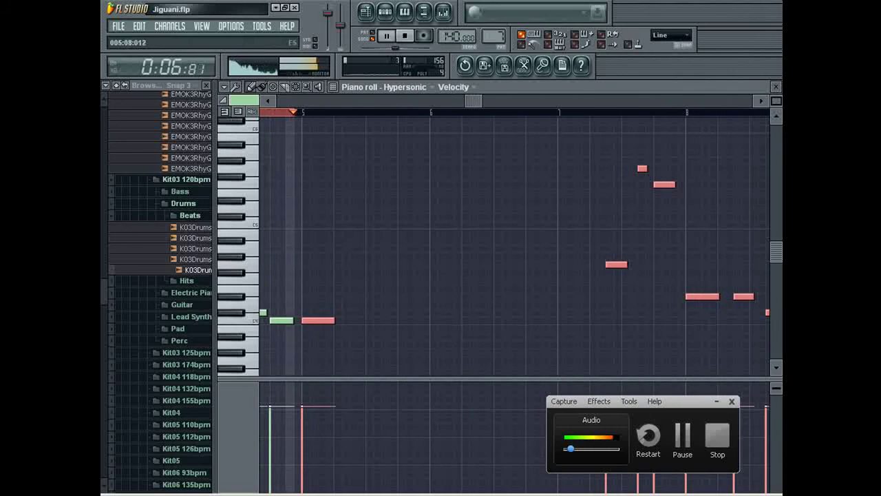
key("space")
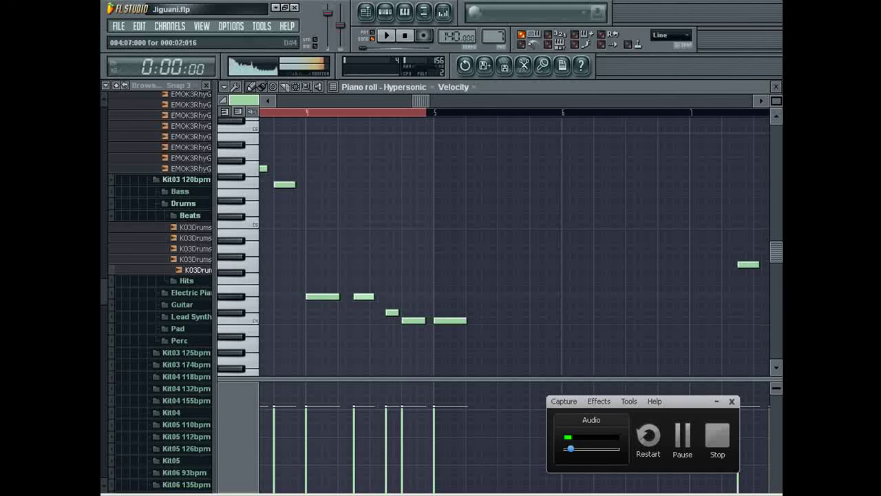
left_click_drag(413, 320, 413, 305)
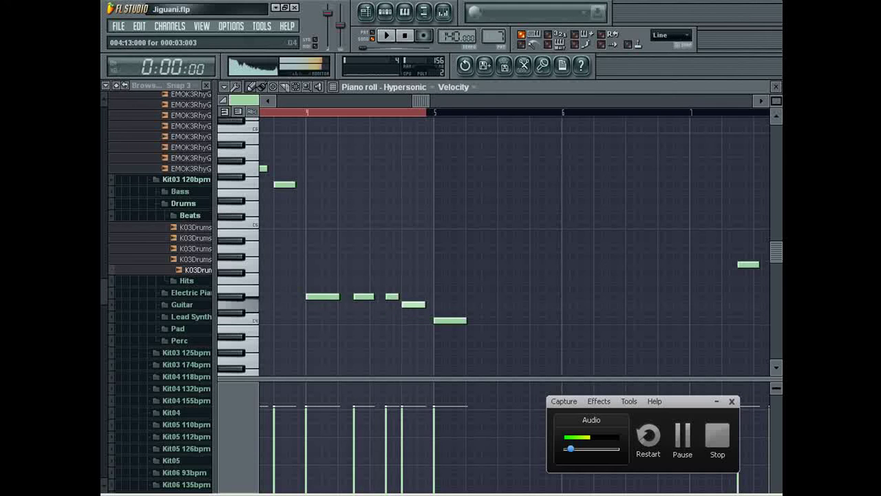
key("space")
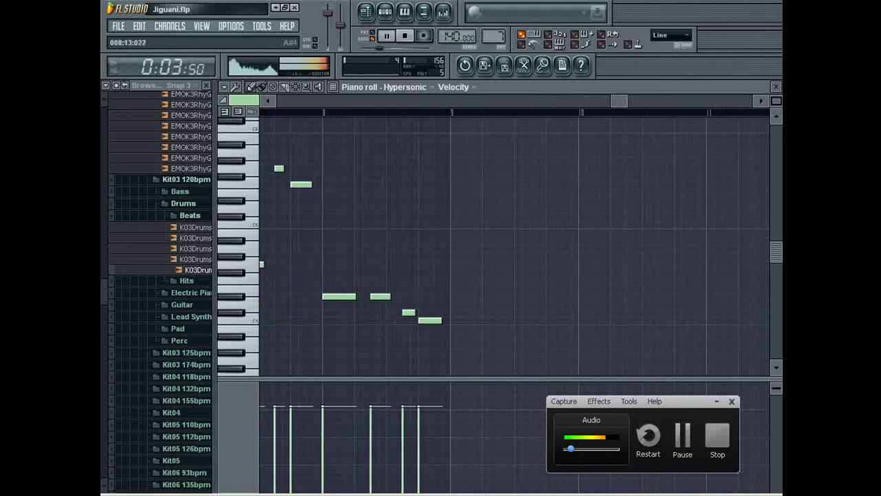
- Replace bar 8's last two notes with D#4 and D4, and re-place the G4 note in bar 7
right_click(408, 313)
right_click(429, 320)
key("ctrl+v")
key("ctrl+d")
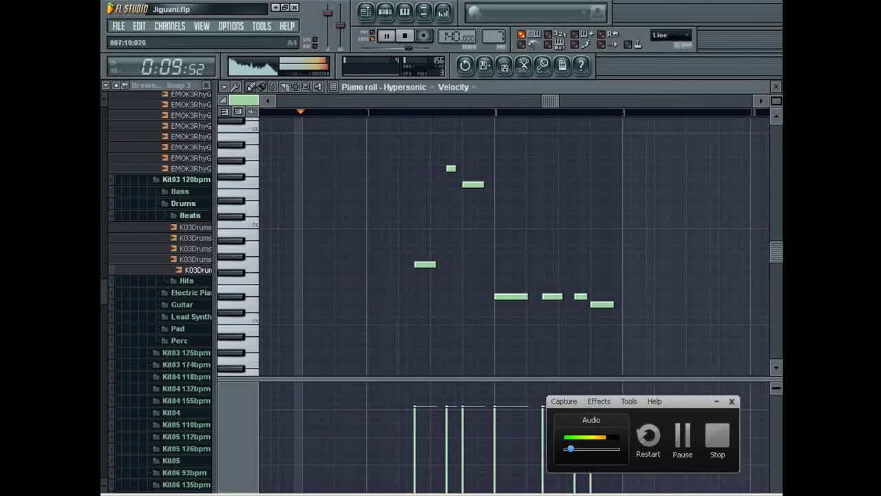
right_click(433, 264)
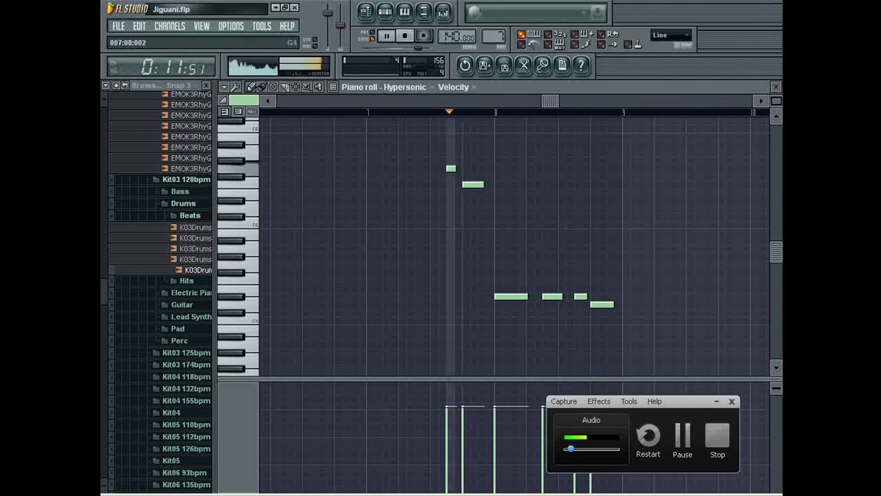
left_click(418, 264)
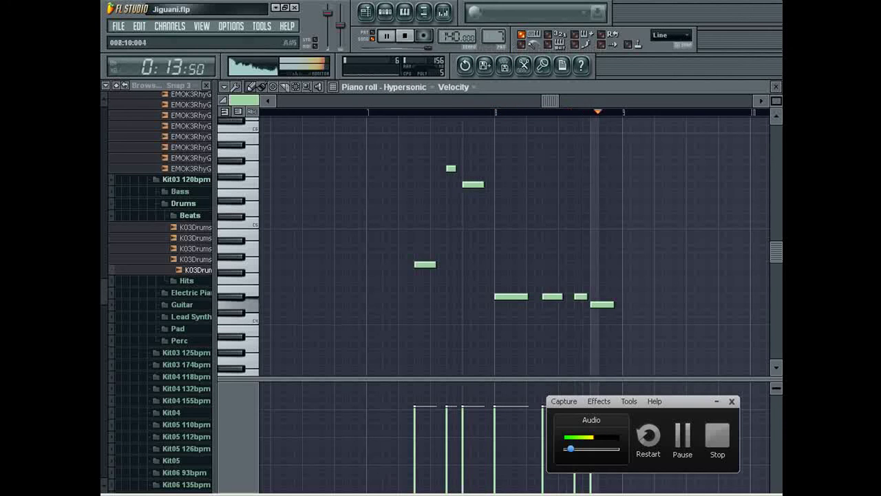
- Add a C5 note at the start of bar 11 and close the piano roll
scroll(576, 241, "right", 3)
left_click(697, 224)
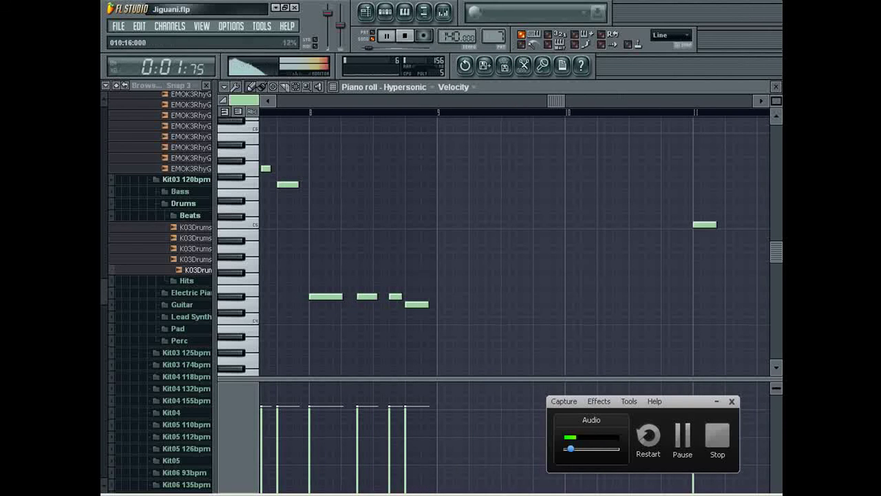
key("Escape")
- Open the Hypersonic window, move it clear of the channel names and select the Trance Lead patch in slot 01
left_click(276, 355)
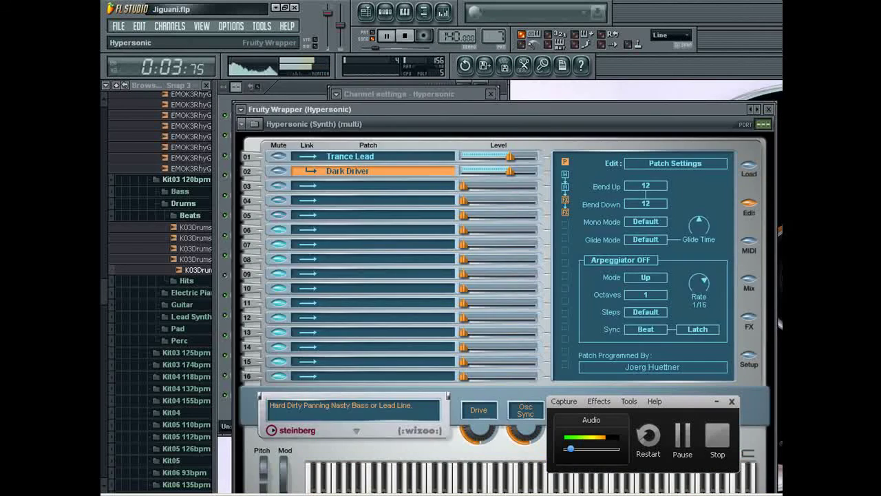
left_click(769, 109)
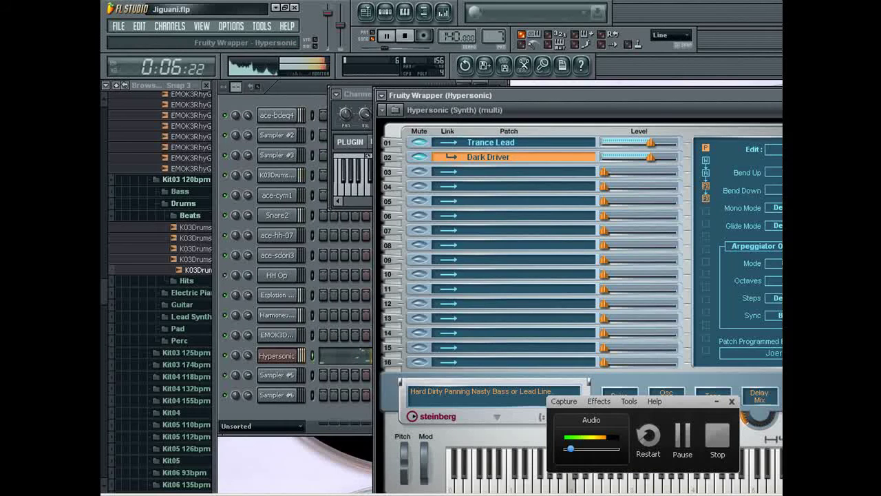
left_click_drag(536, 95, 585, 85)
double_click(577, 131)
key("ctrl+c")
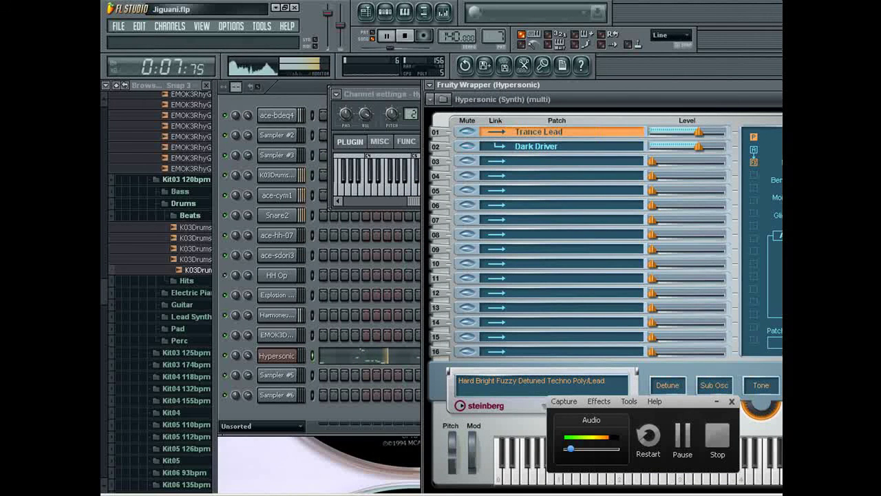
- Rename the Sampler #5 channel to Trance Lead
right_click(297, 375)
left_click(319, 337)
key("ctrl+v")
key("Return")
- Select the Dark Driver patch, extend the Trance Lead channel's name with "+" and paste the Hypersonic notes into that channel
double_click(565, 146)
key("ctrl+c")
right_click(297, 356)
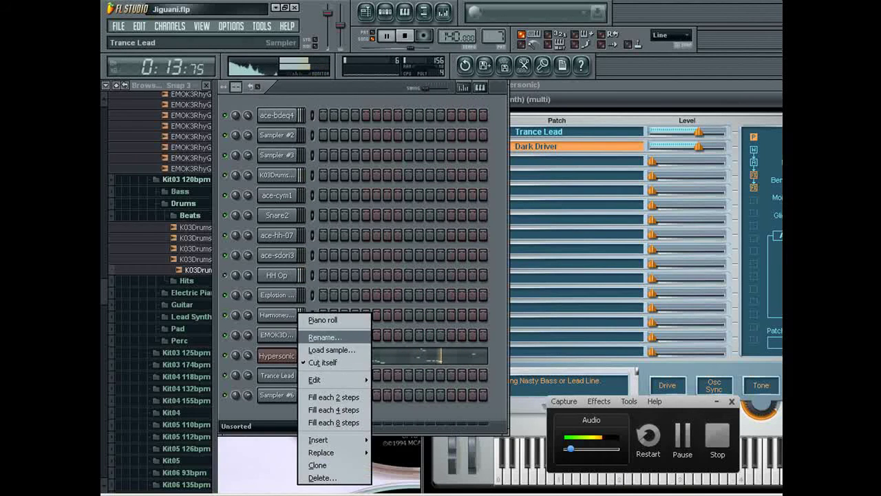
left_click(295, 375)
right_click(297, 375)
left_click(324, 338)
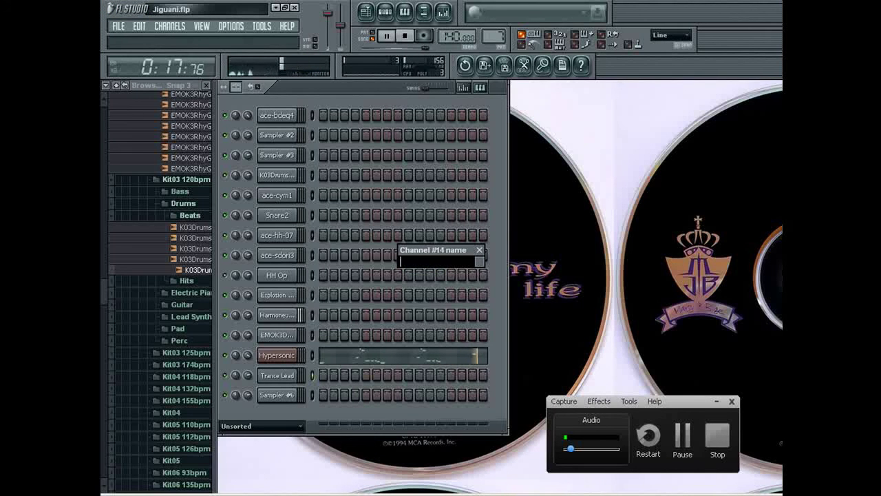
right_click(408, 259)
left_click(425, 265)
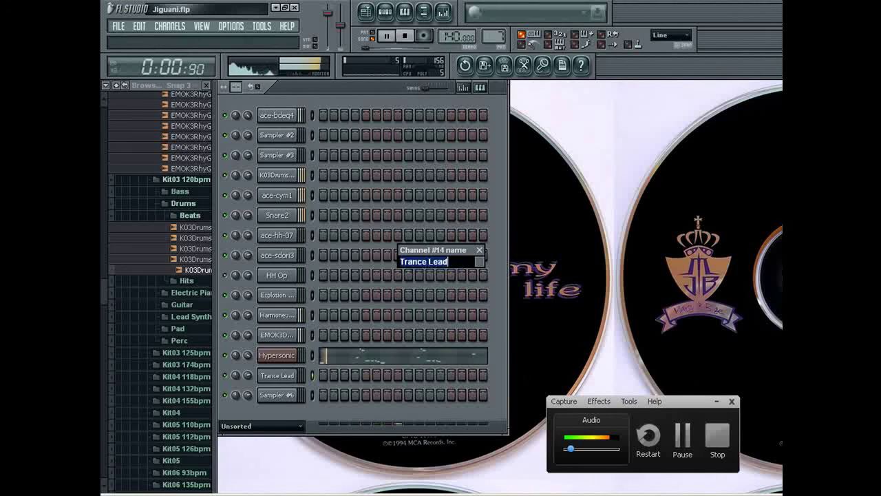
left_click(449, 262)
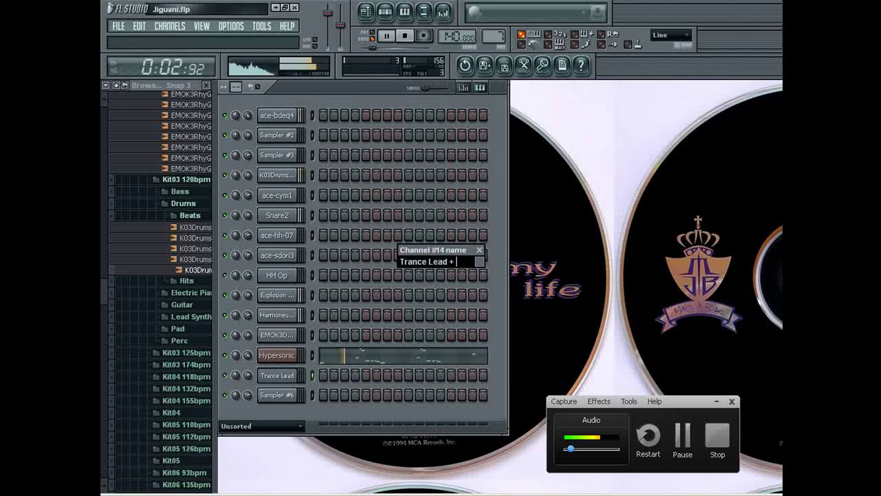
type("+")
key("Return")
key("ctrl+v")
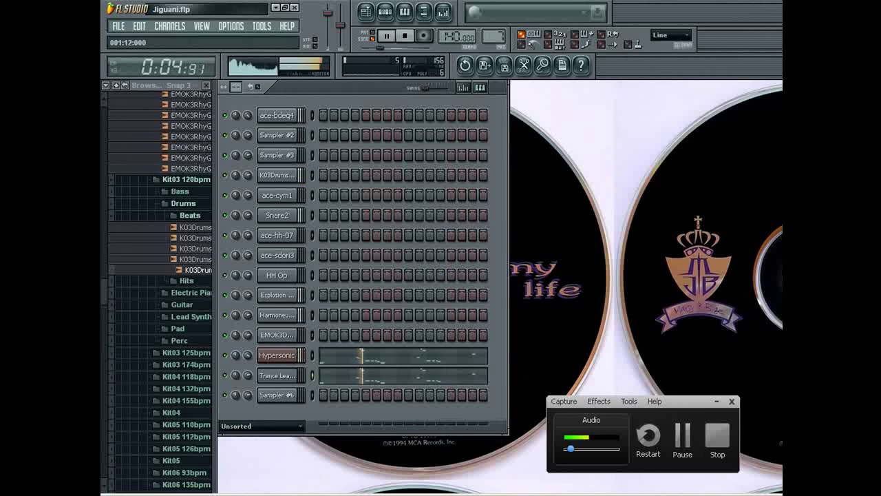
- Bring up the mixer, switch to pattern mode, solo the Hypersonic channel and render pattern 7 to Jiguani.wav
key("F9")
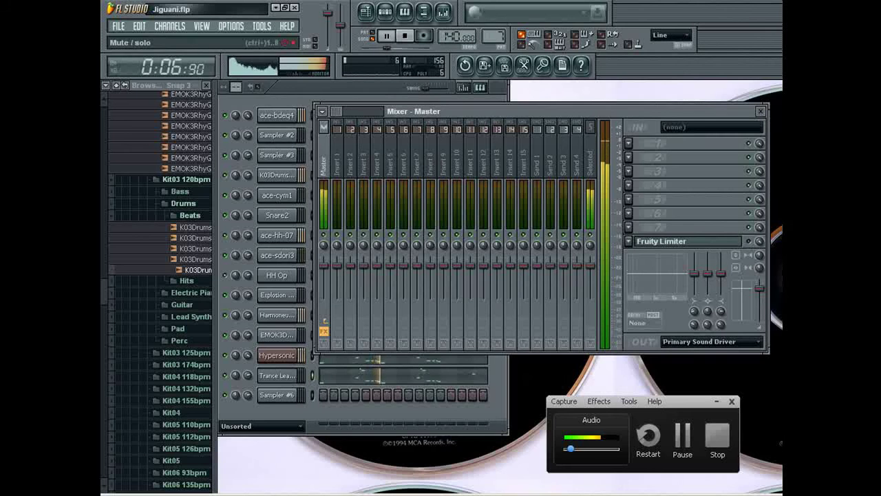
left_click(372, 35)
right_click(225, 356)
left_click(245, 358)
key("ctrl+r")
key("Return")
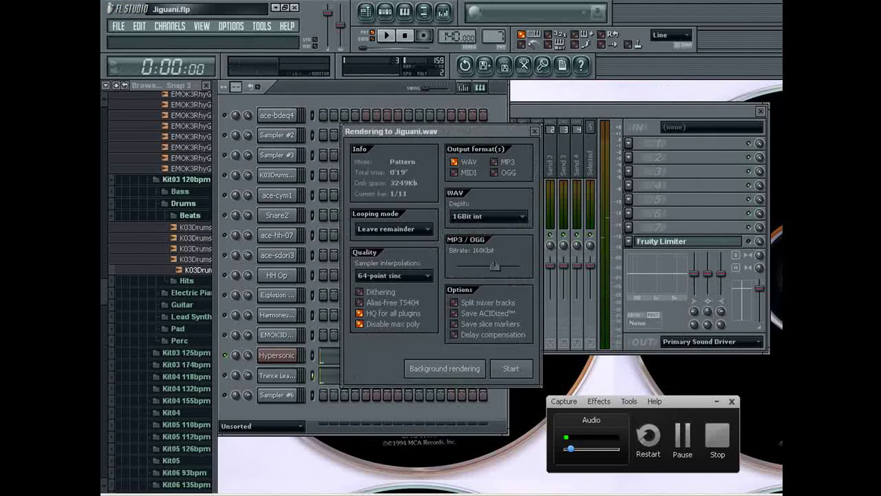
key("Return")
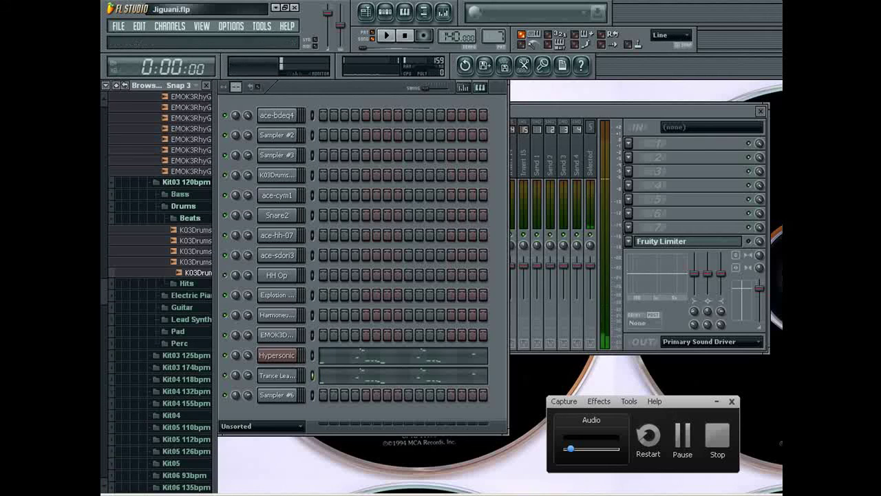
- Restart playback and expand the Music Is Me folder in the browser
key("space")
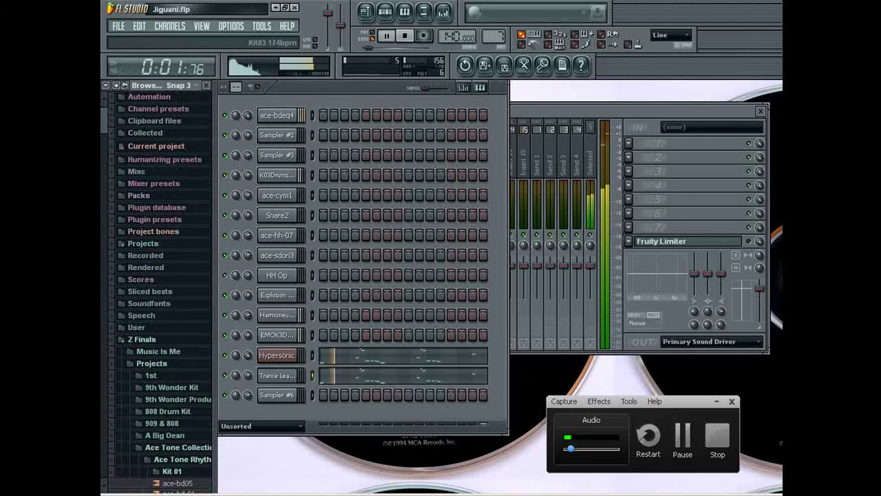
left_click_drag(104, 135, 104, 156)
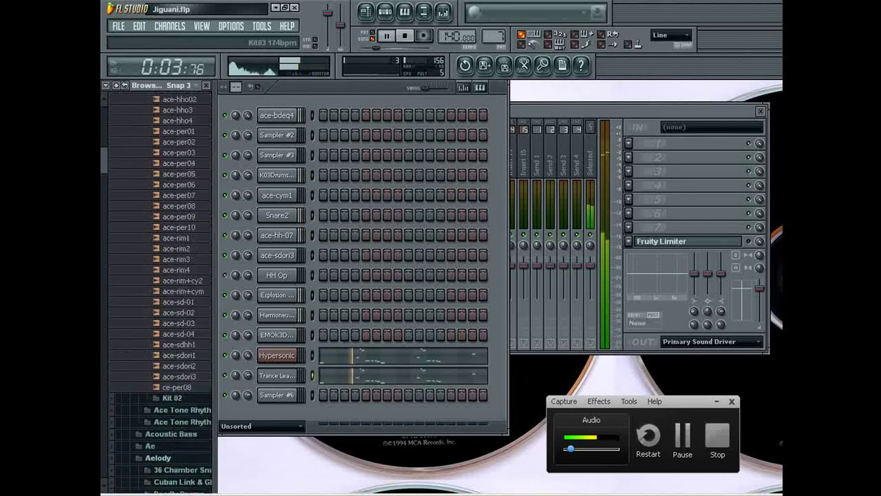
scroll(165, 200, "up", 3)
scroll(165, 199, "up", 12)
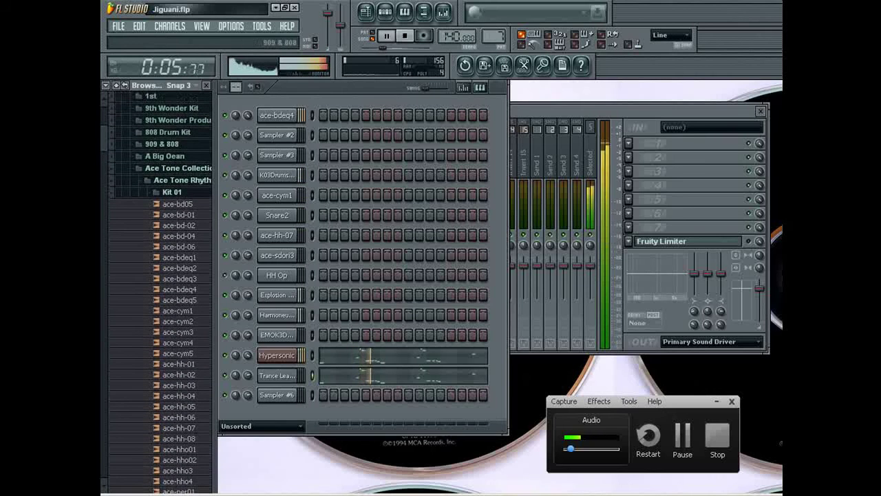
left_click(159, 136)
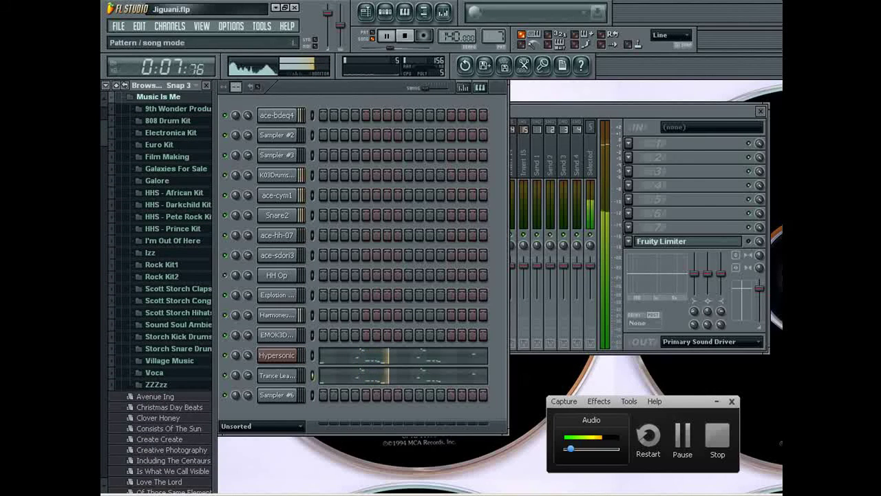
- Open the playlist, find the rendered Jiguani audio in the browser and place it at bar 1 on the empty track beneath Pattern 6
left_click(366, 12)
scroll(158, 275, "down", 5)
scroll(161, 324, "down", 3)
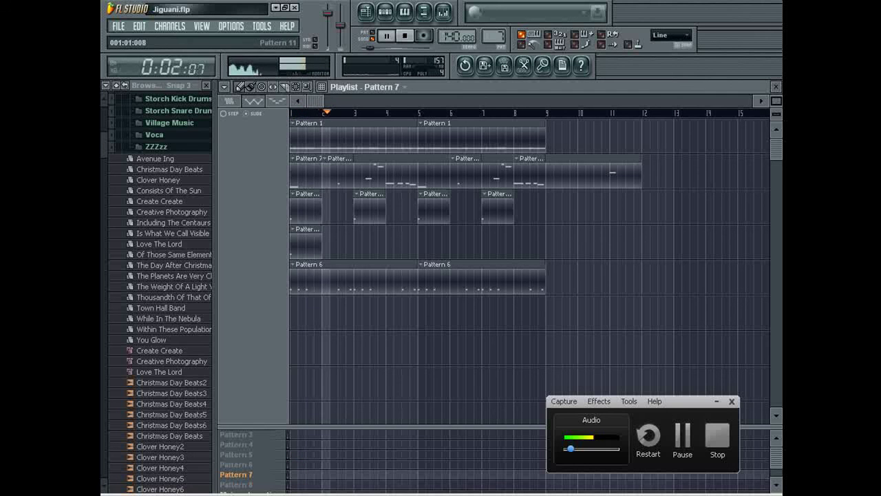
scroll(161, 289, "down", 15)
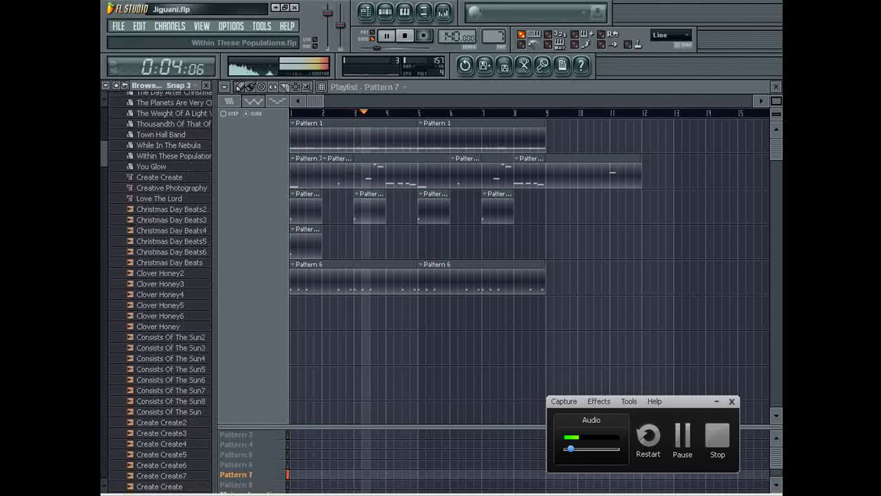
scroll(160, 289, "down", 11)
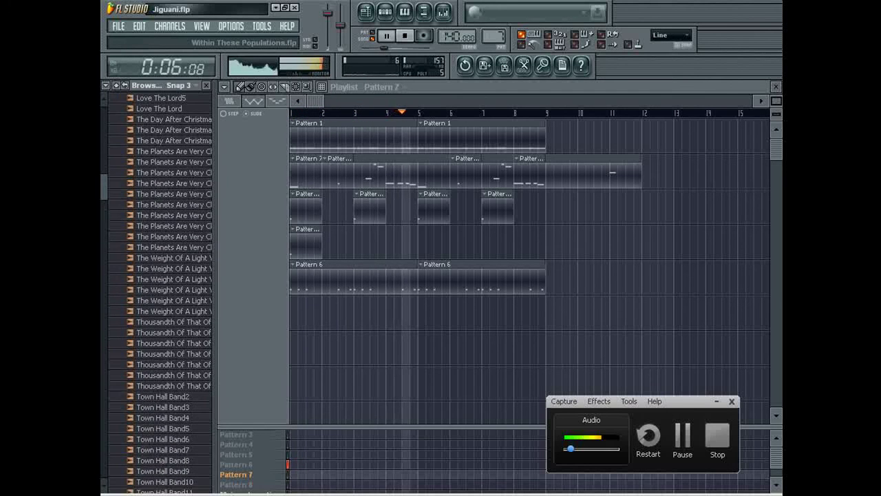
scroll(161, 290, "up", 20)
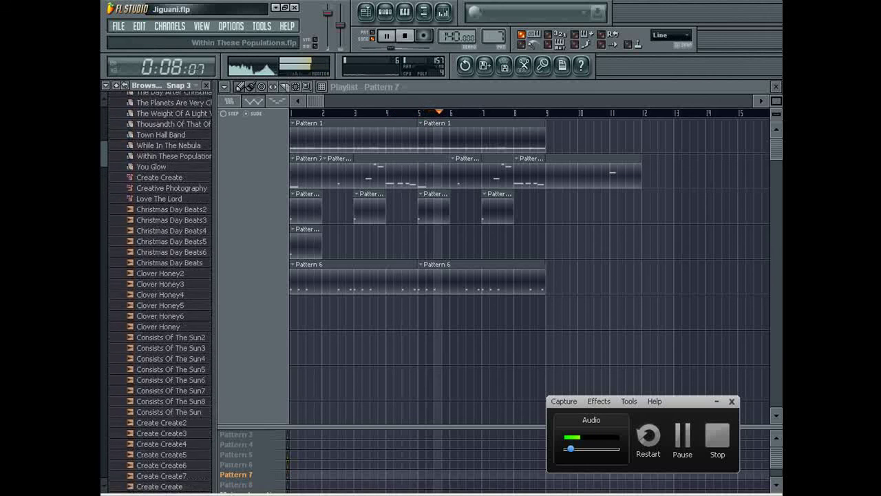
scroll(160, 289, "up", 6)
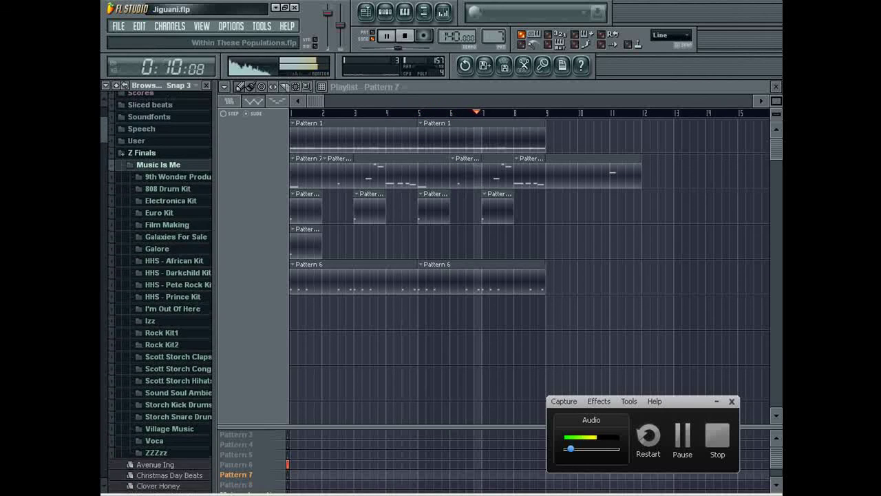
left_click(167, 225)
scroll(165, 310, "down", 15)
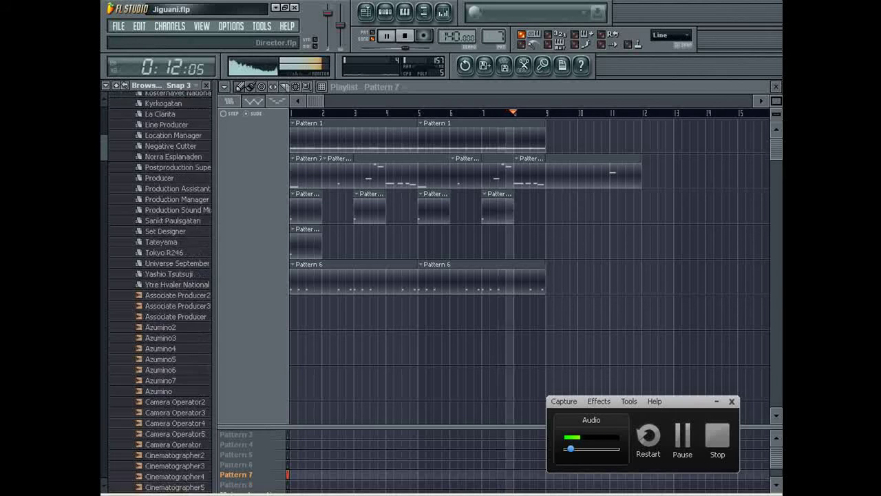
scroll(160, 292, "down", 14)
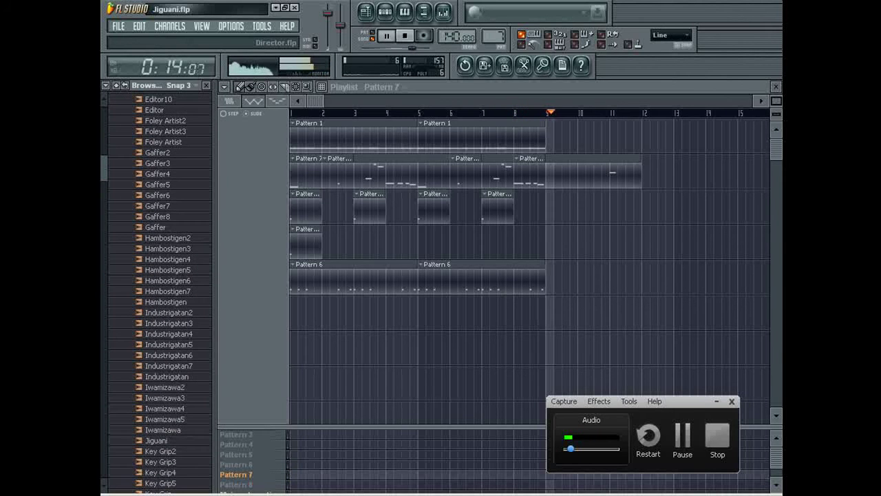
left_click_drag(163, 440, 296, 310)
- Stop playback, trim the Jiguani audio clip to end at bar 9 and remove the Pattern 7 clips from the playlist
key("space")
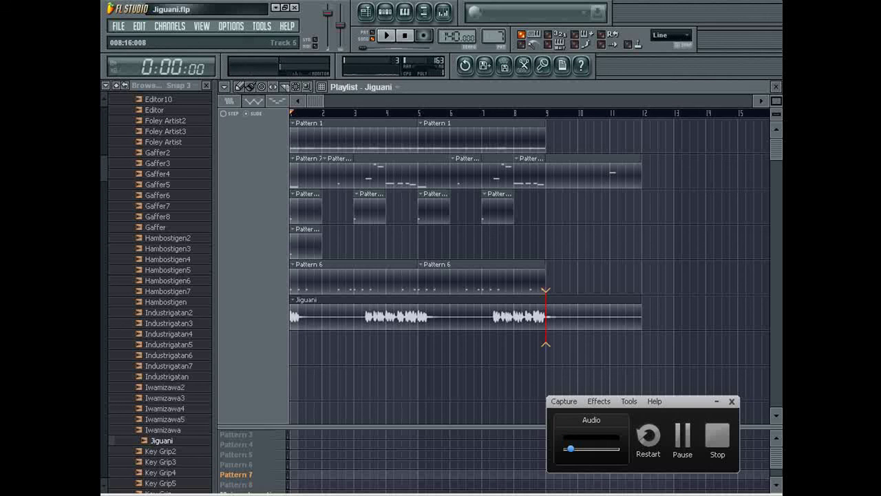
right_click(599, 314)
right_click(603, 177)
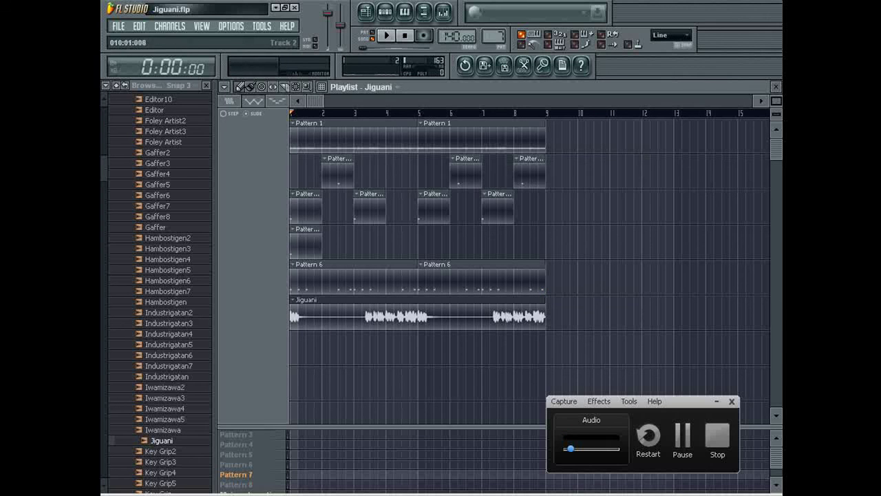
- Show all channels in the step sequencer, cut the Hypersonic channel's notes and switch to pattern 8
key("F5")
left_click(263, 147)
left_click(265, 193)
left_click(277, 355)
left_click(277, 355)
key("ctrl+x")
key("KP_Add")
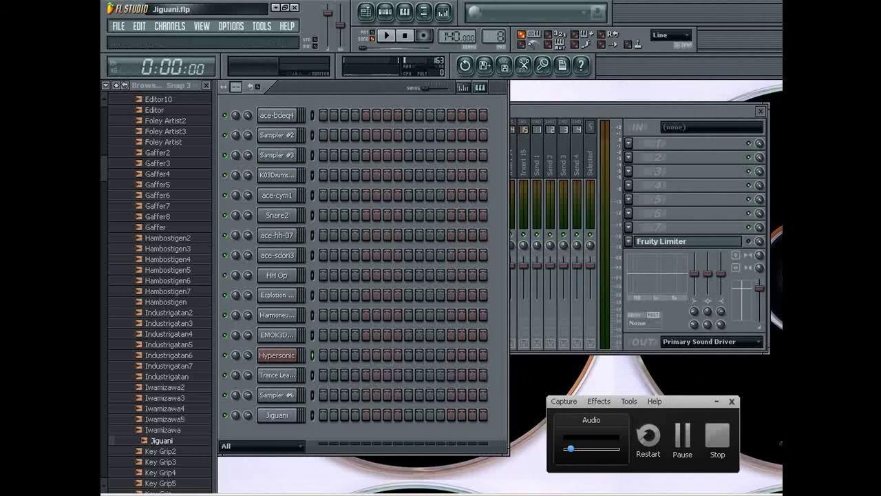
- Play the song and check the master output in the Fruity Limiter
key("space")
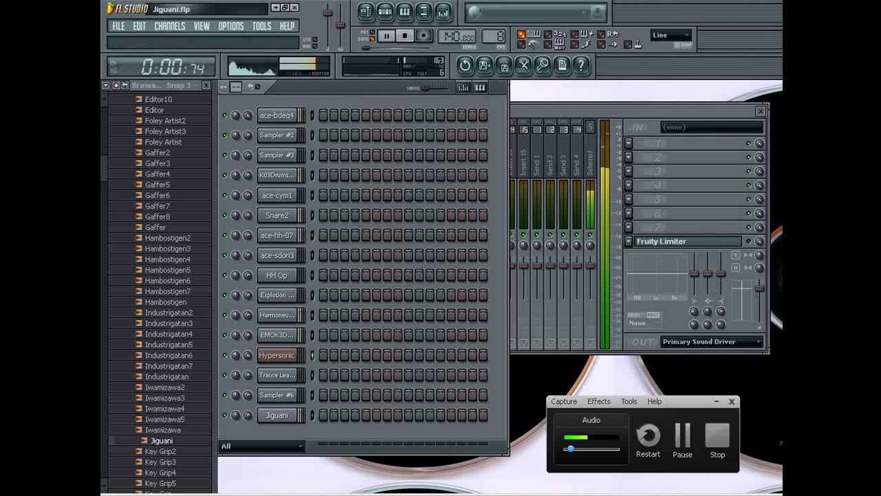
left_click(702, 241)
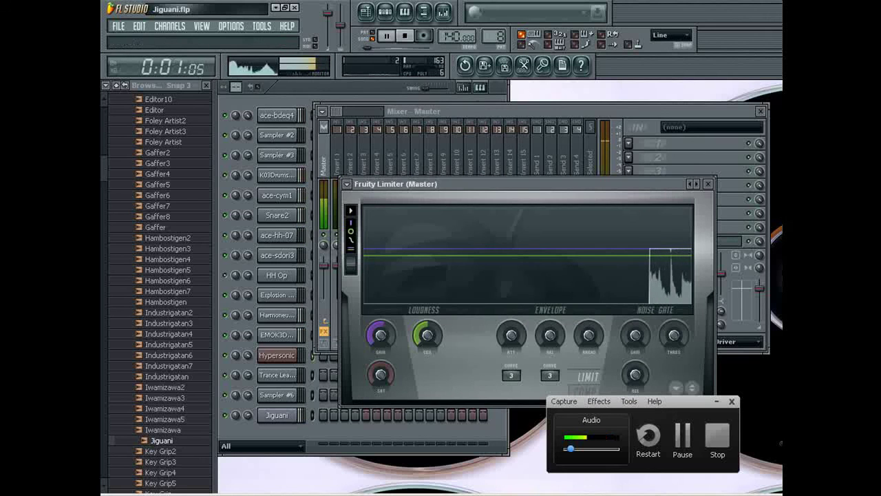
left_click(289, 265)
- Slightly raise the middle EQ band on mixer track Insert 4 and shift its frequency, then return to the Master track
left_click(276, 116)
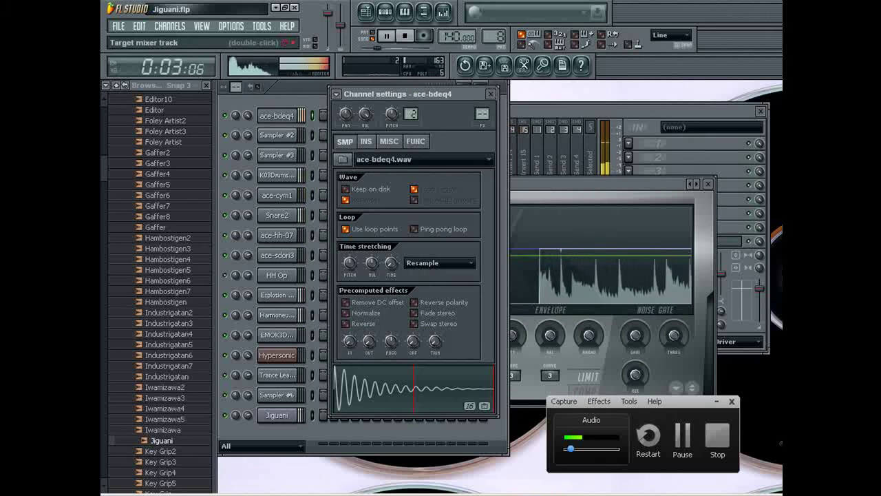
left_click(443, 12)
left_click_drag(708, 273, 708, 270)
left_click_drag(707, 311, 708, 328)
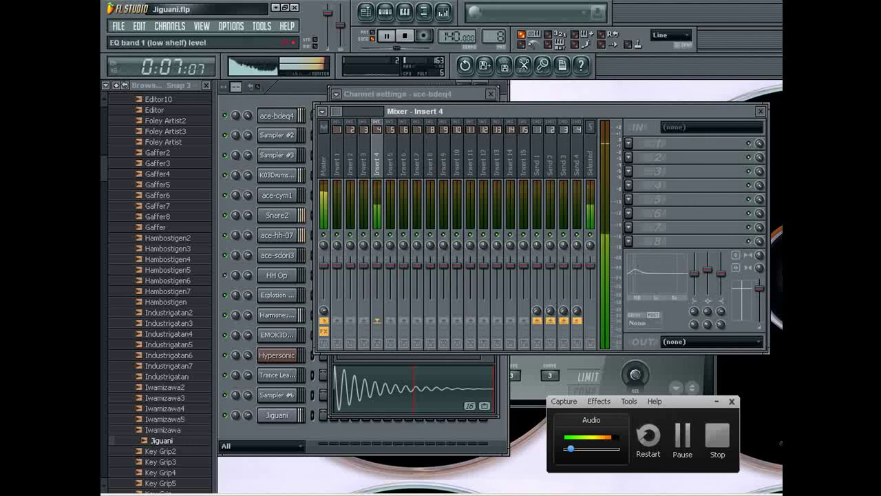
left_click(323, 165)
left_click(294, 97)
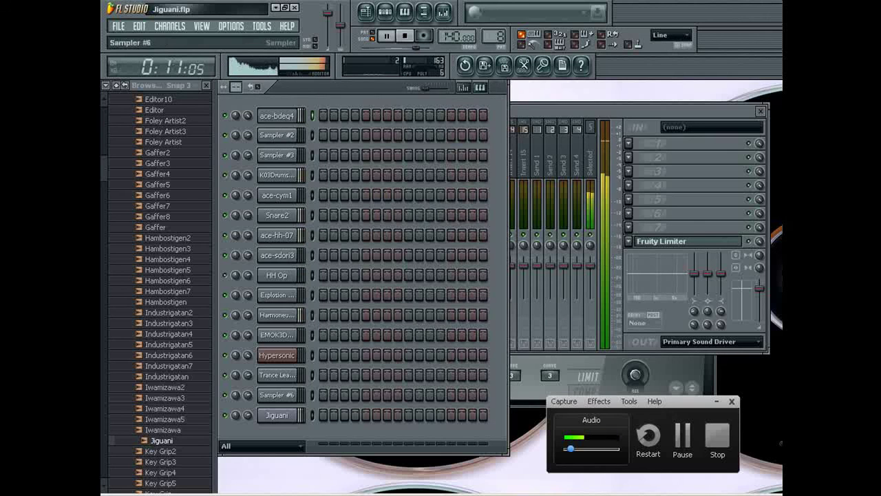
- Open the Hypersonic plugin and bring its channel settings to the front
left_click(277, 355)
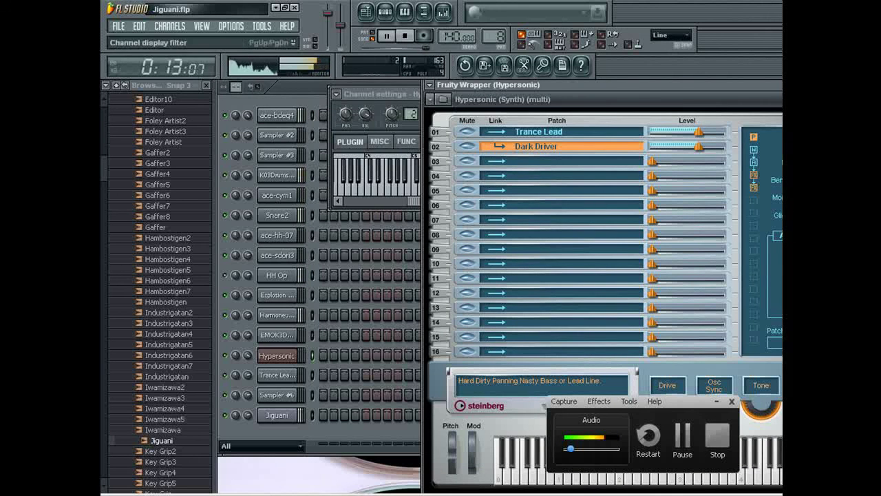
left_click(248, 415)
left_click(277, 355)
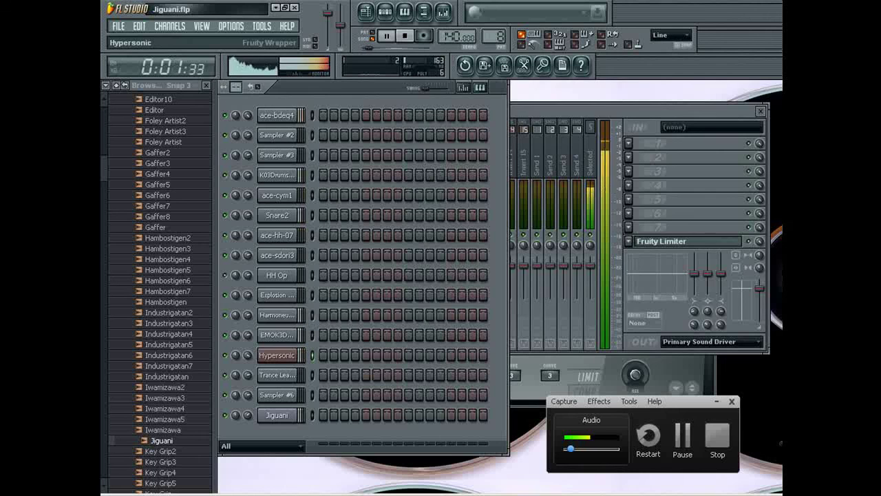
left_click(276, 356)
left_click(376, 94)
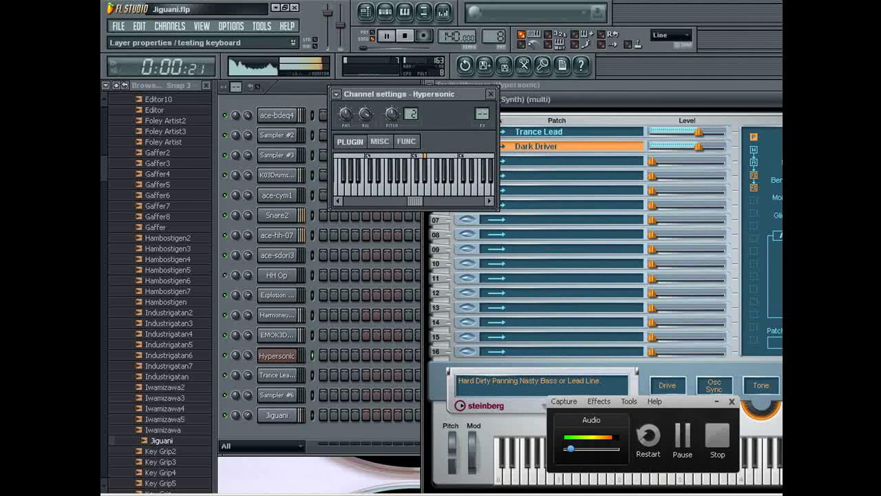